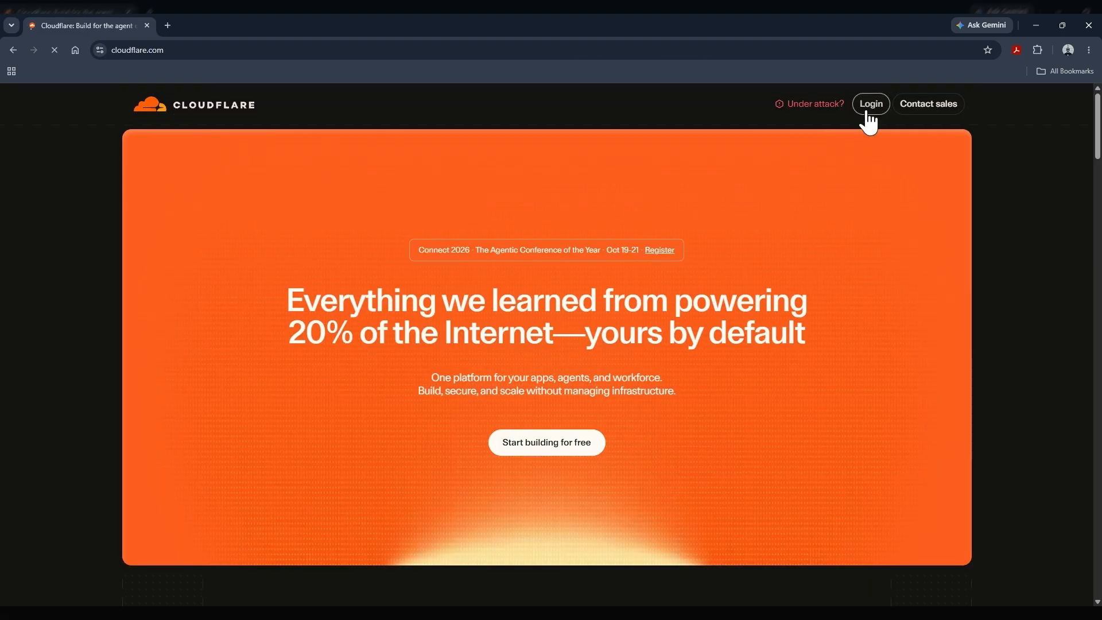
Step: Sign in to Cloudflare with a Google account and open the Domains list
left_click(868, 112)
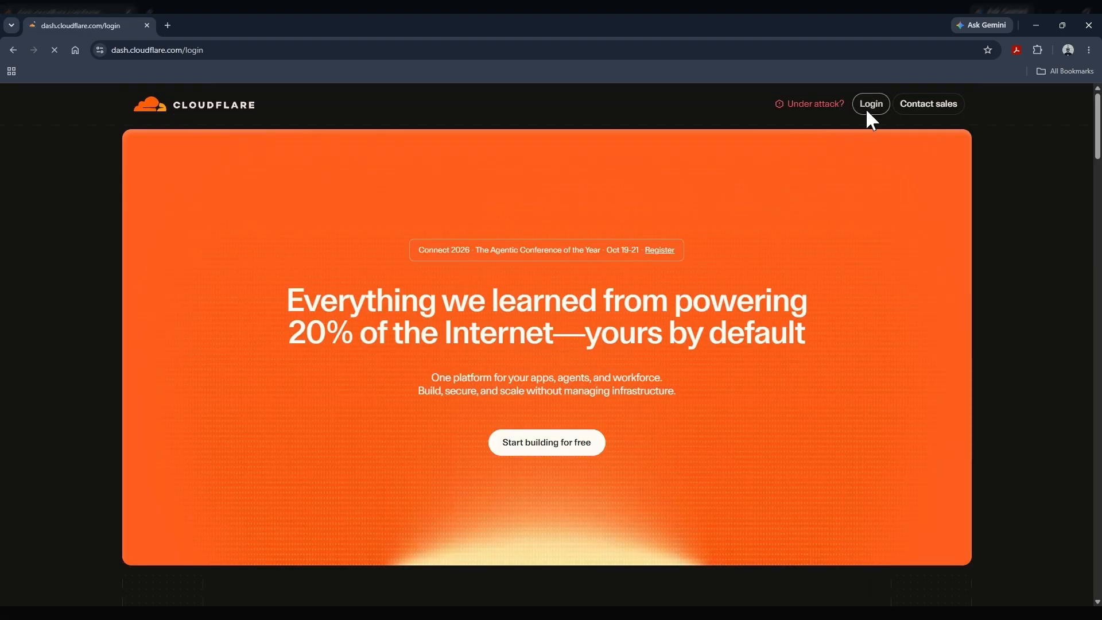
left_click(479, 218)
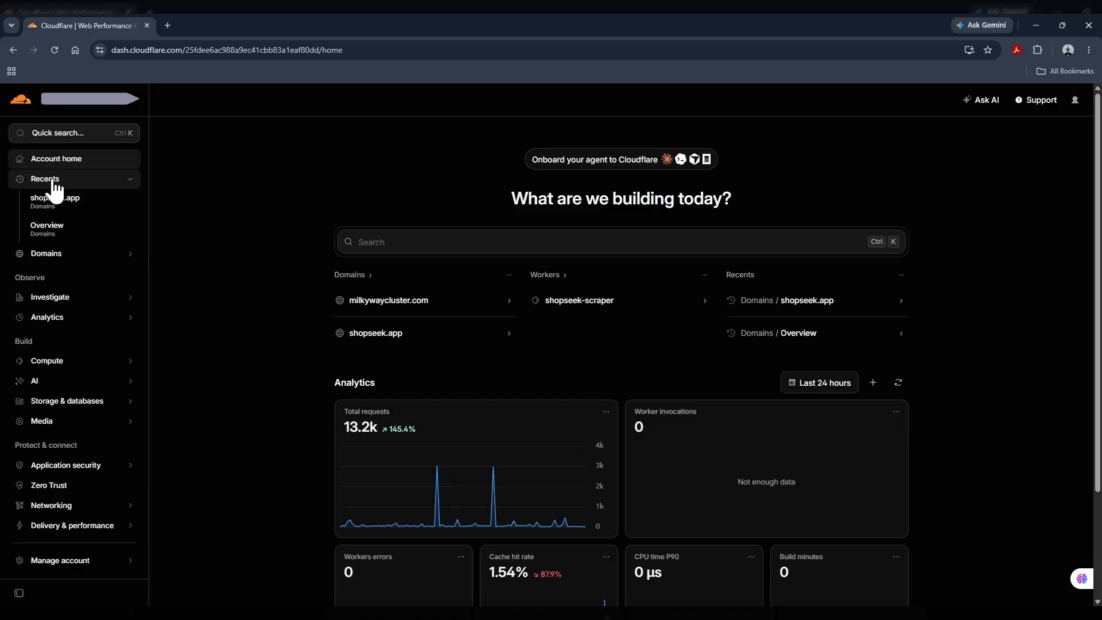
left_click(52, 253)
Step: Add silentascend.com as a new domain on the Free plan
left_click(983, 161)
type("silentascend.com")
key("Return")
left_click(315, 266)
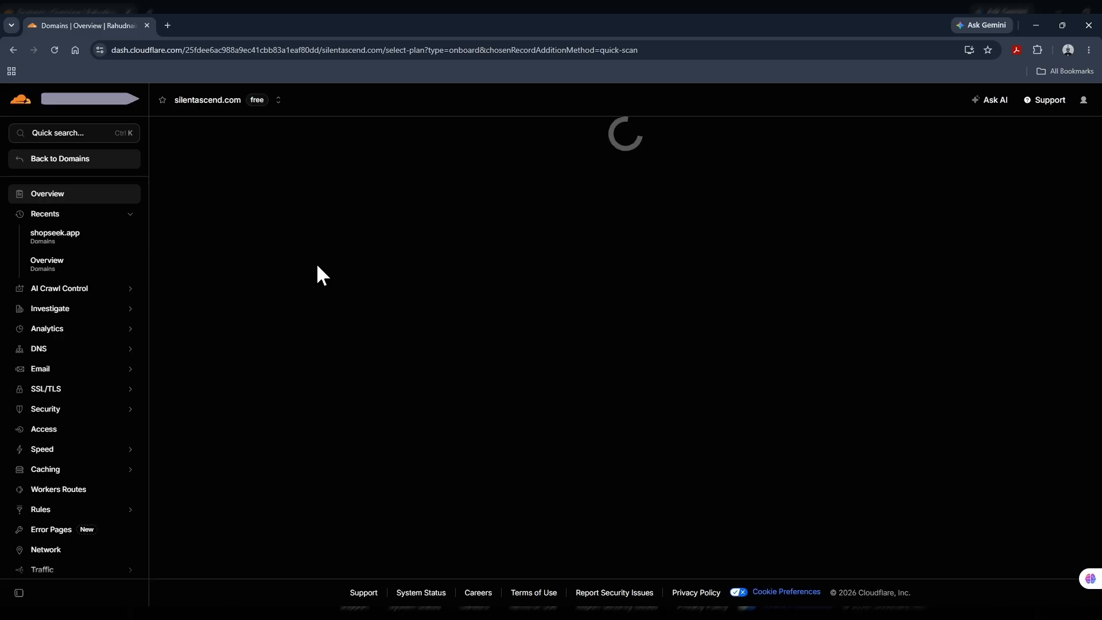
Step: Review the scanned DNS records and continue to the nameserver activation instructions
scroll(298, 287, "down", 2)
scroll(298, 287, "down", 1)
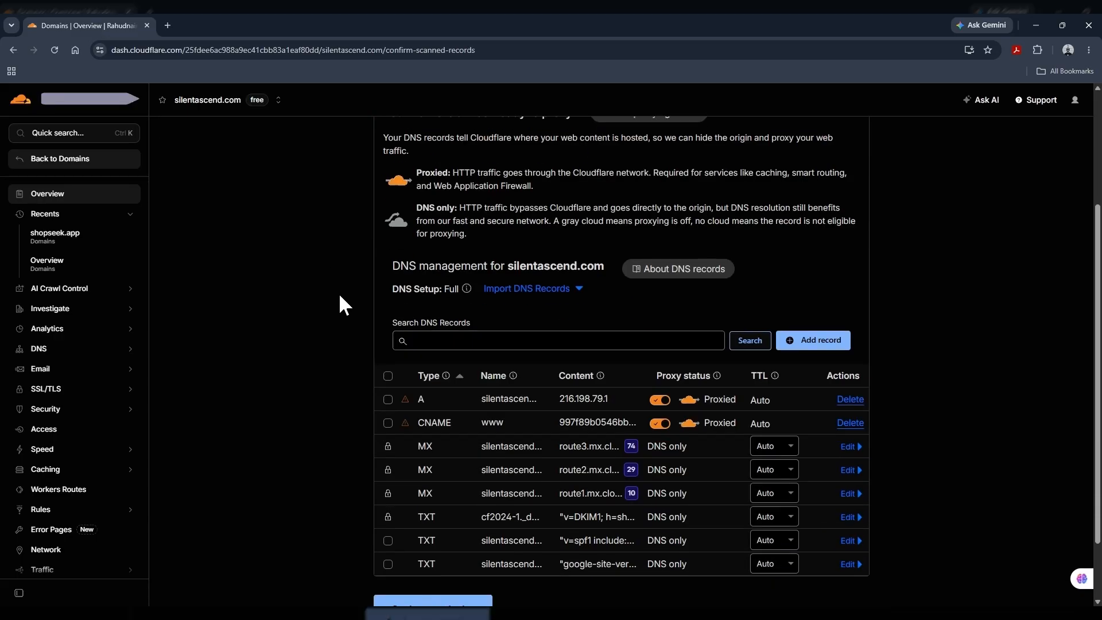
scroll(337, 299, "up", 3)
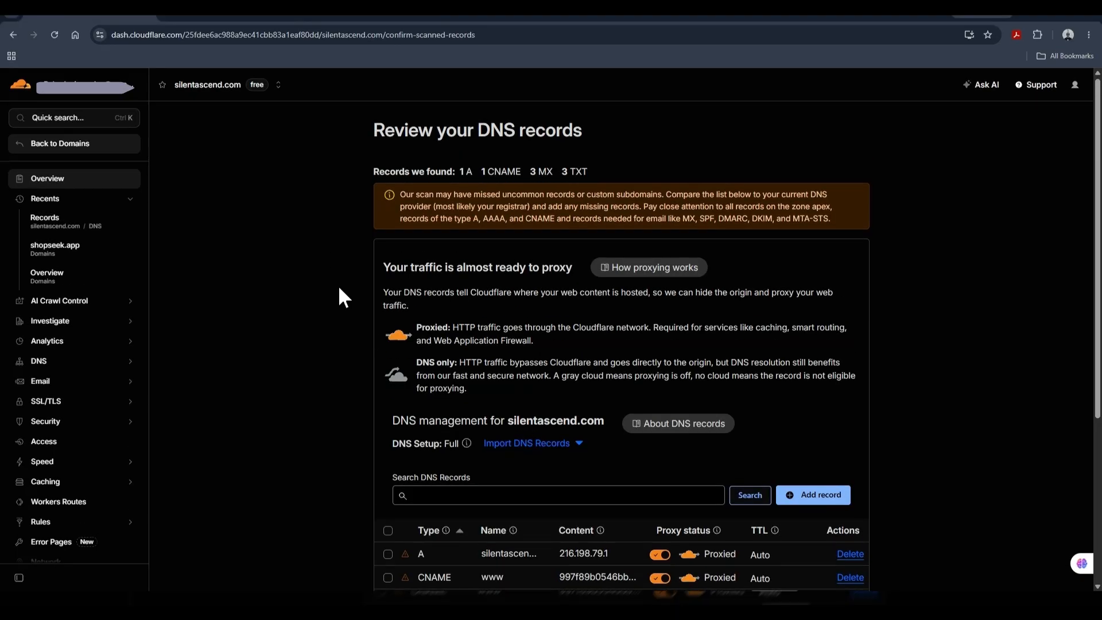
scroll(339, 288, "down", 4)
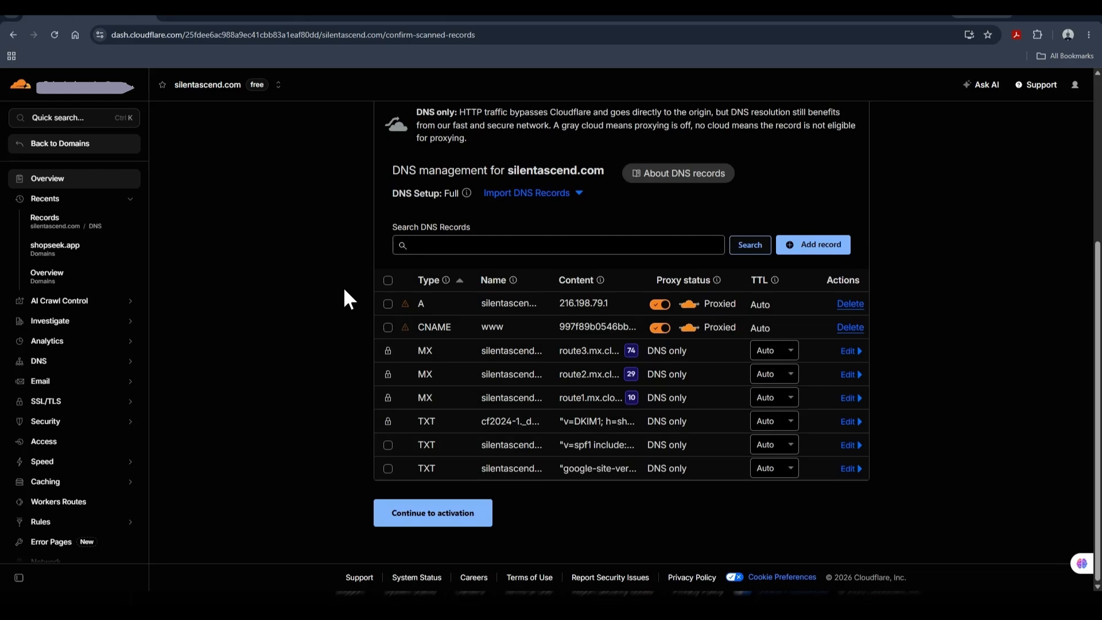
left_click(442, 517)
Step: Switch silentascend.com's Namecheap nameservers to Custom DNS
scroll(298, 273, "down", 3)
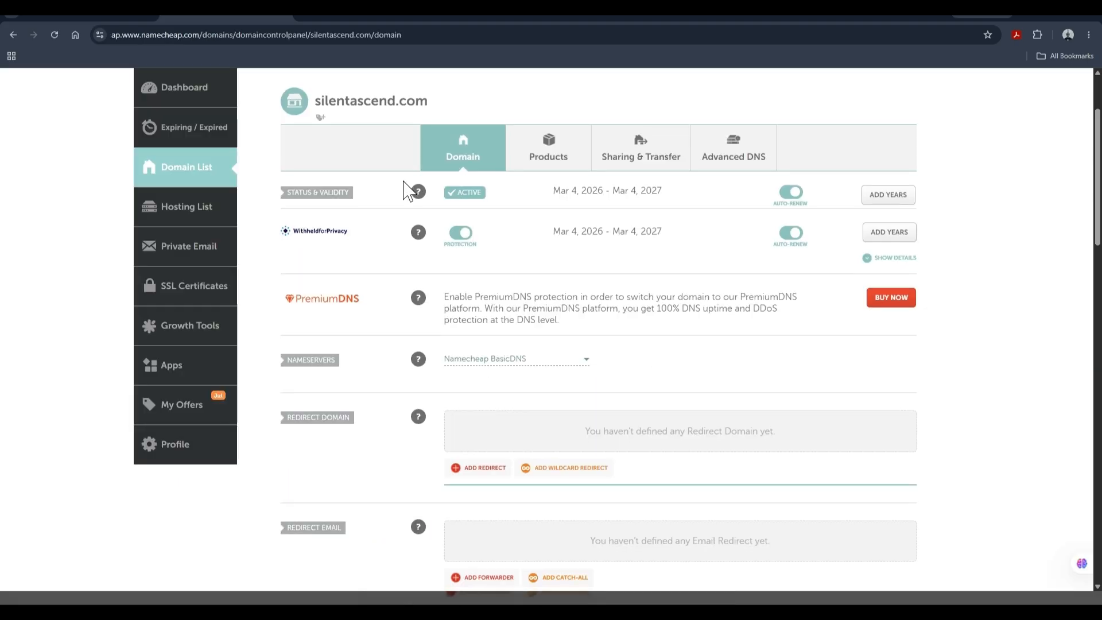
scroll(560, 255, "down", 2)
left_click(574, 249)
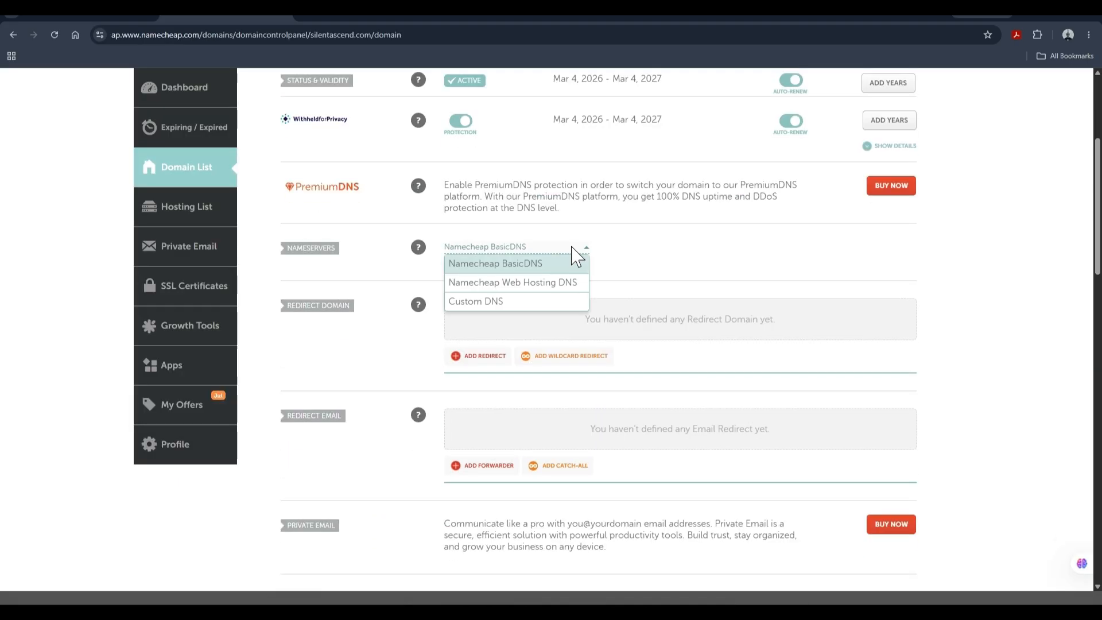
left_click(512, 303)
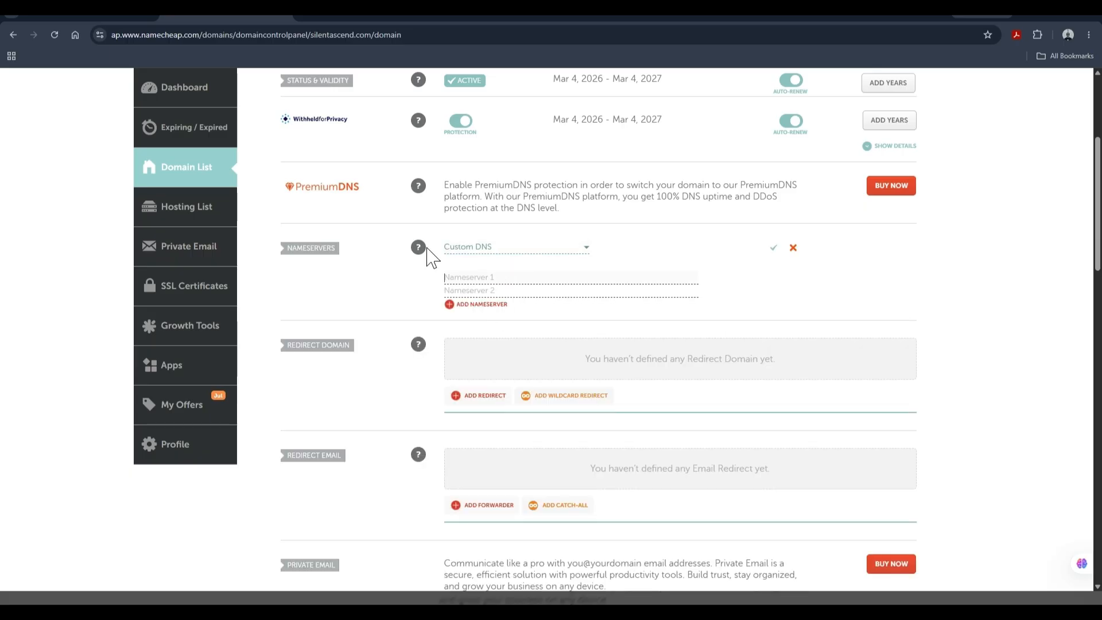
Step: Enter Cloudflare's danica and lloyd nameservers in Namecheap, save, and confirm the update in Cloudflare
left_click(46, 14)
left_click(563, 291)
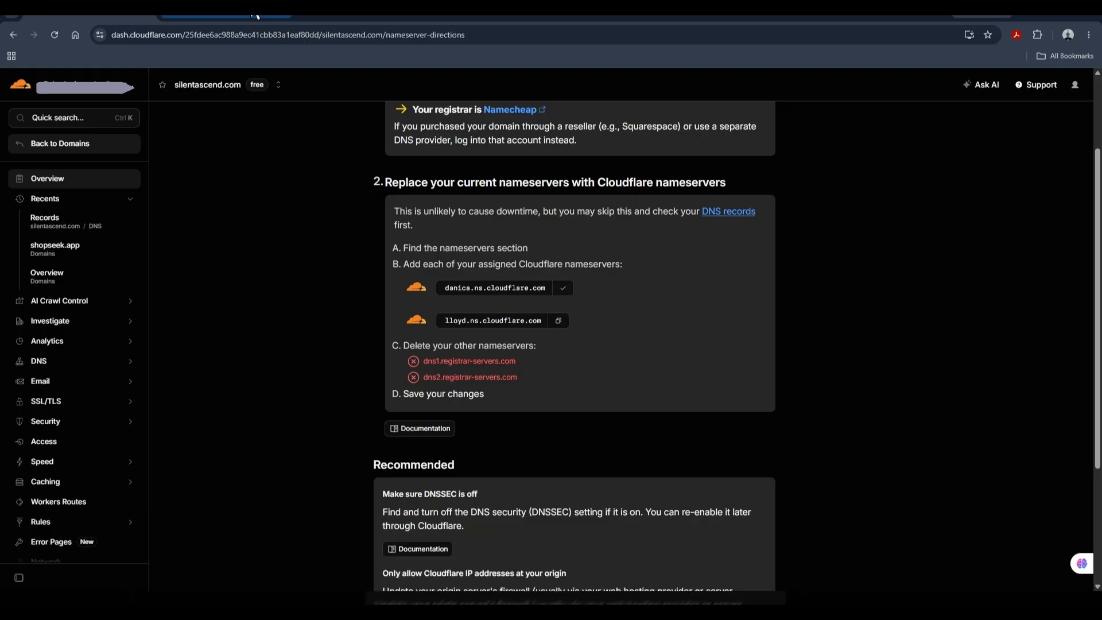
left_click(262, 16)
left_click(775, 247)
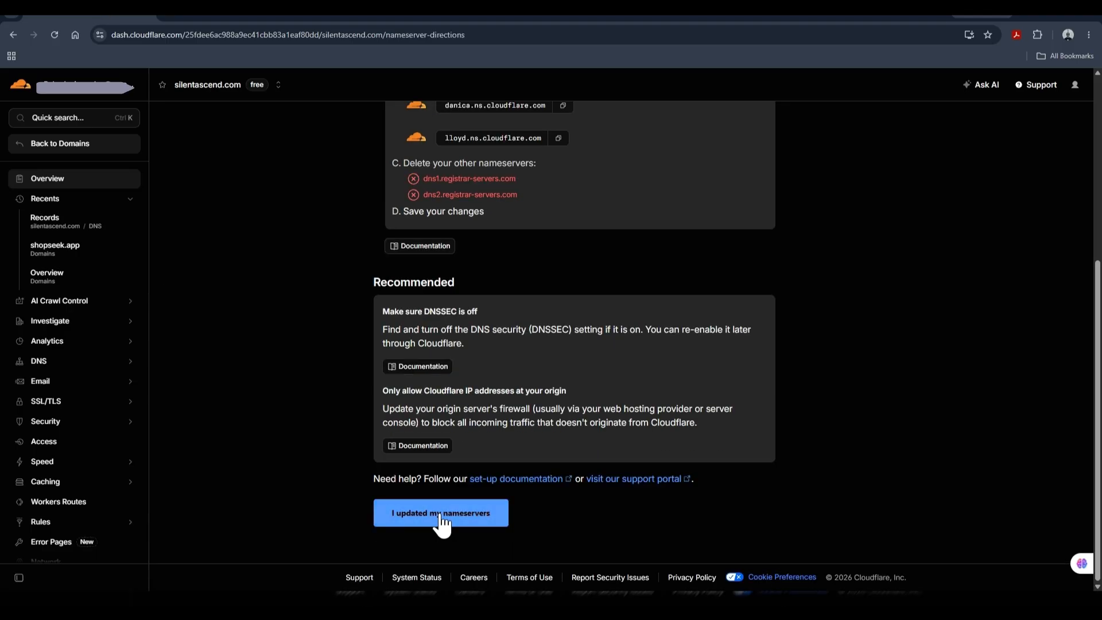
left_click(442, 517)
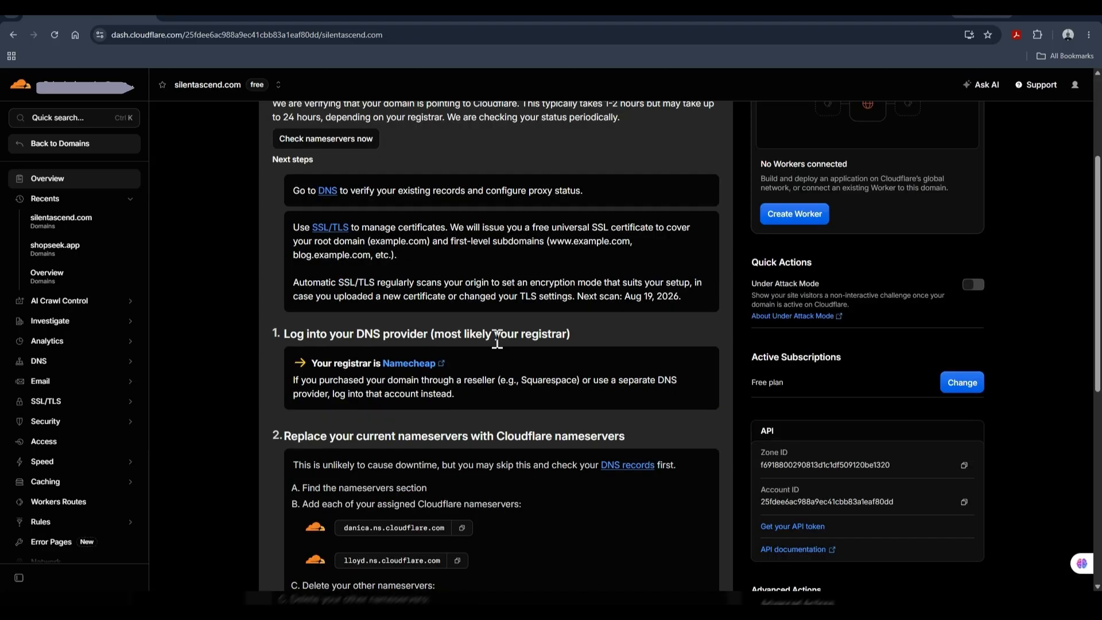
Step: Open silentascend.com's overview, now shown as protected, and expand its Email options
scroll(511, 362, "up", 2)
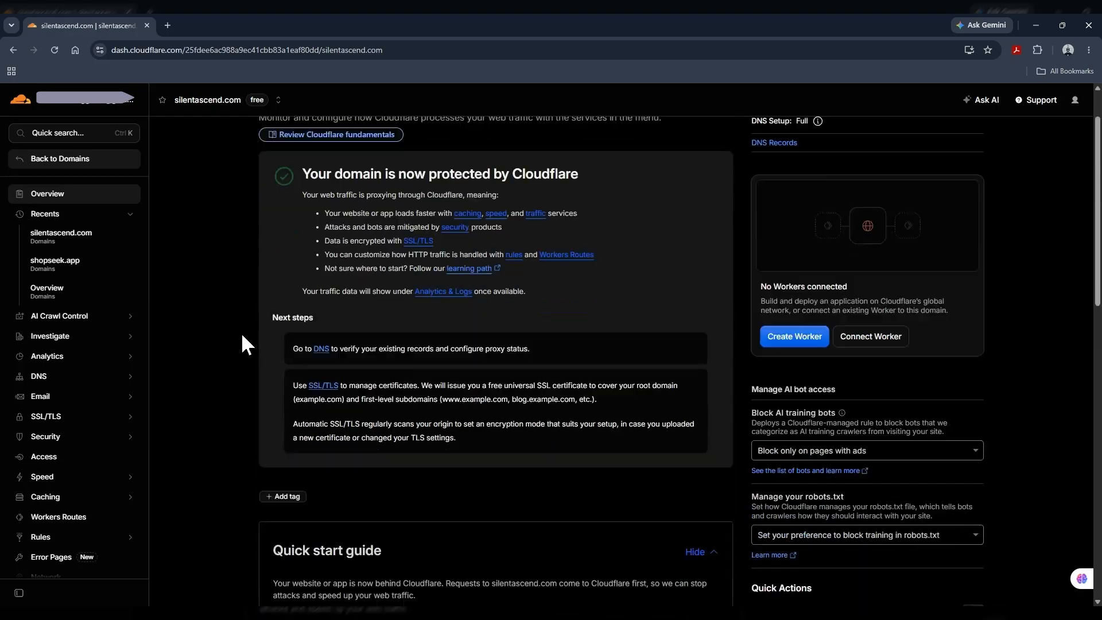
scroll(242, 336, "down", 10)
scroll(225, 341, "up", 12)
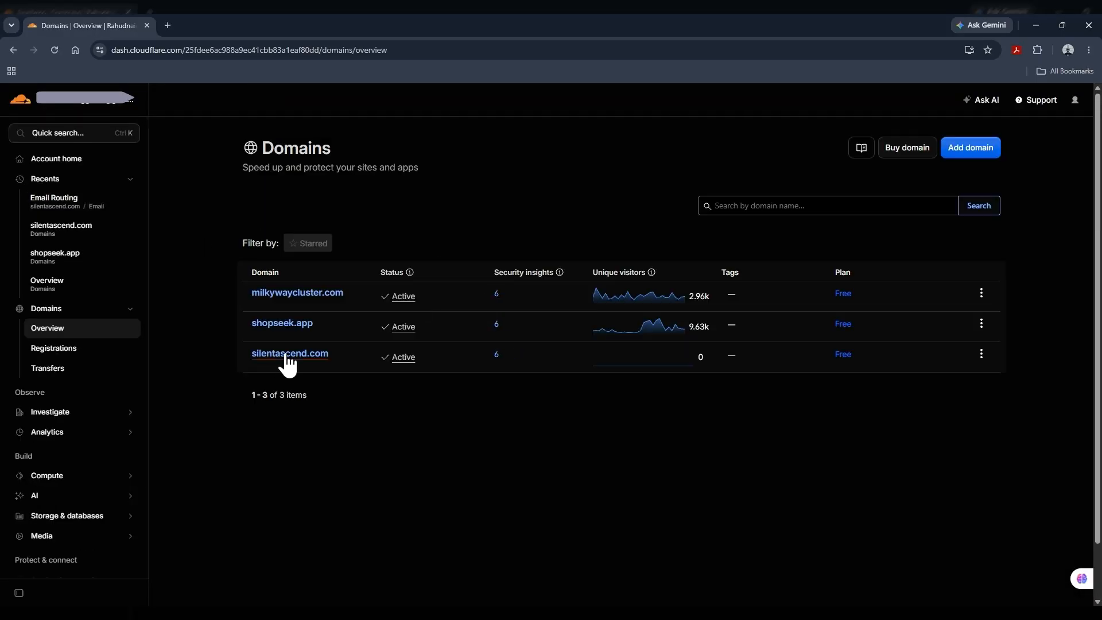
left_click(287, 357)
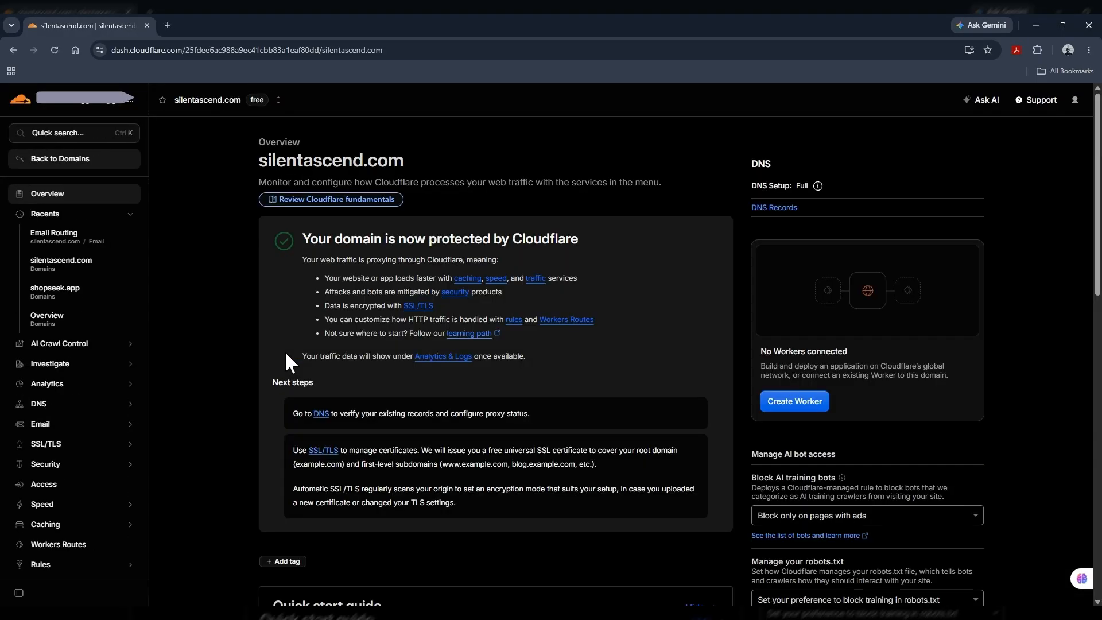
left_click(94, 424)
Step: Enable Email Routing for silentascend.com, adding its MX and TXT records
left_click(91, 445)
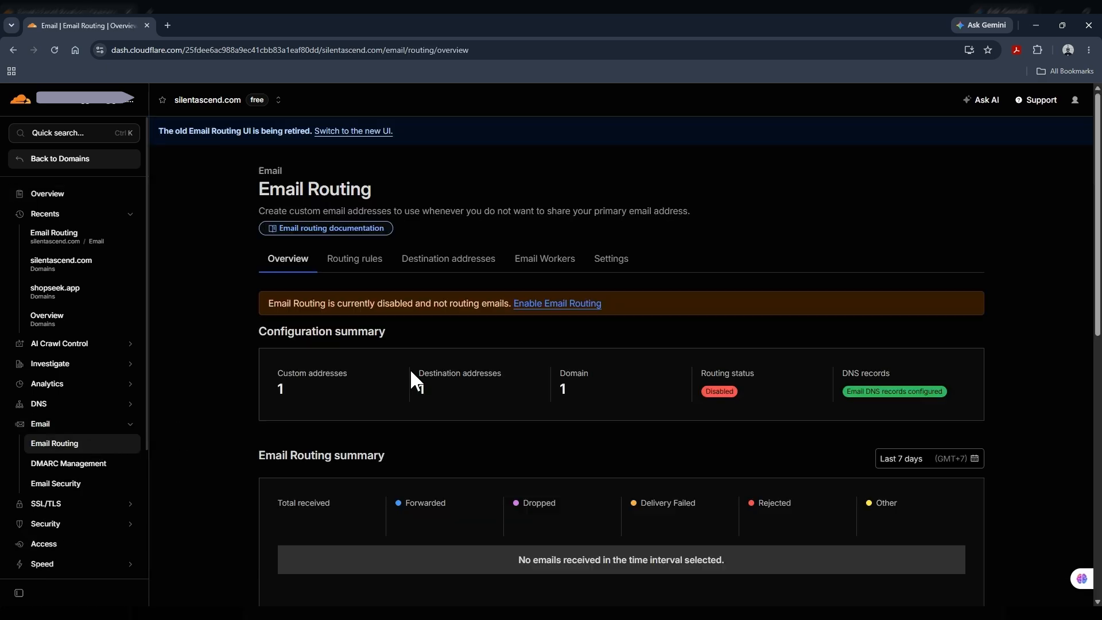
left_click(578, 309)
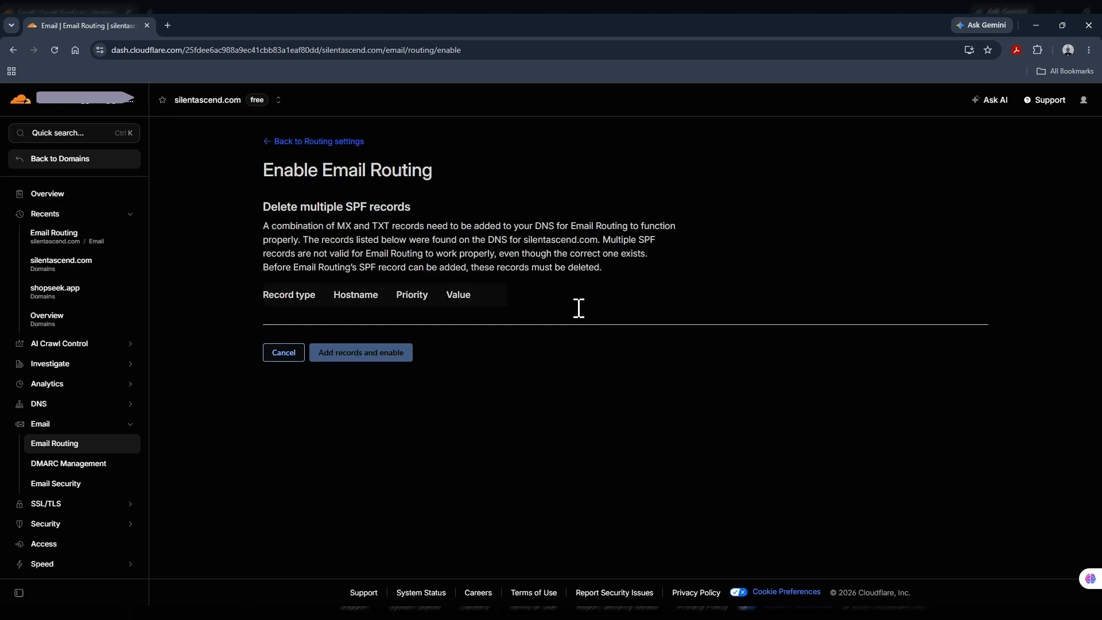
left_click(363, 470)
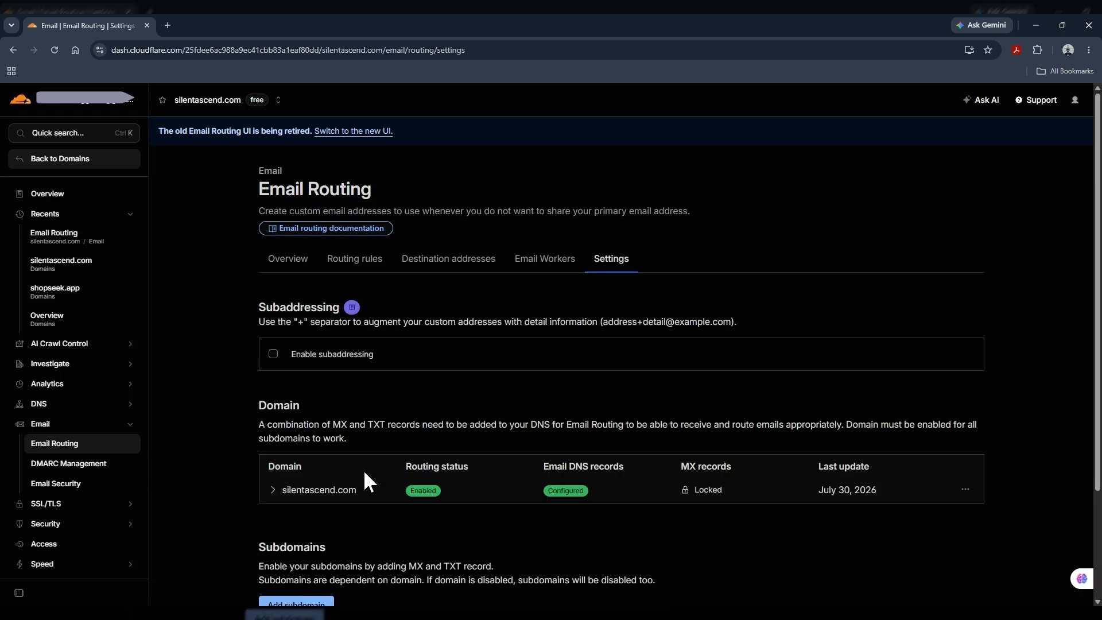
scroll(191, 339, "down", 2)
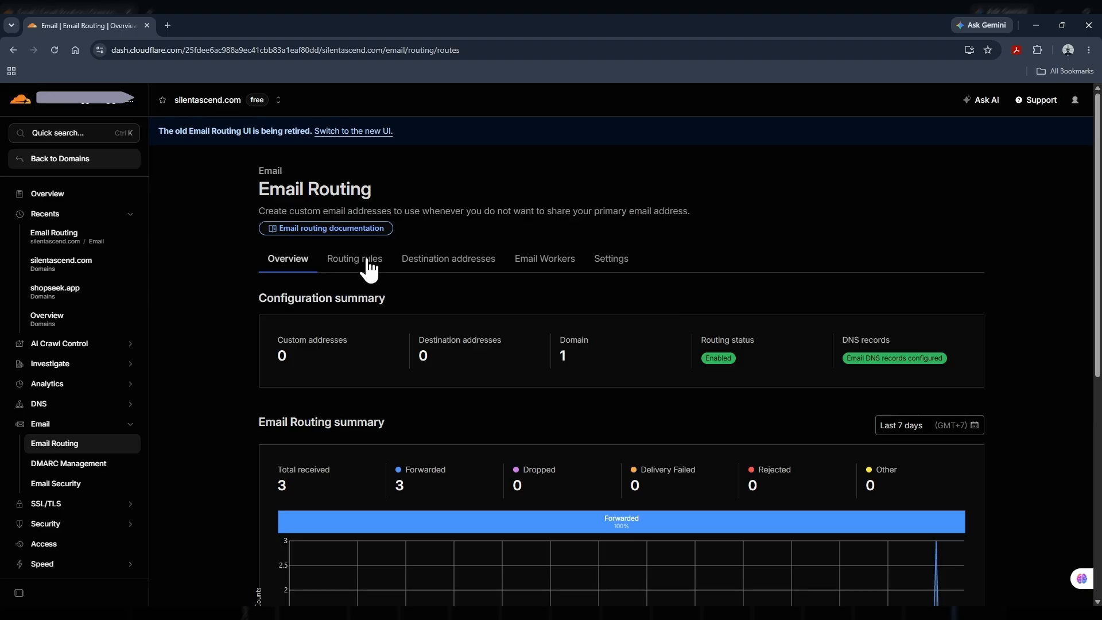
left_click(369, 268)
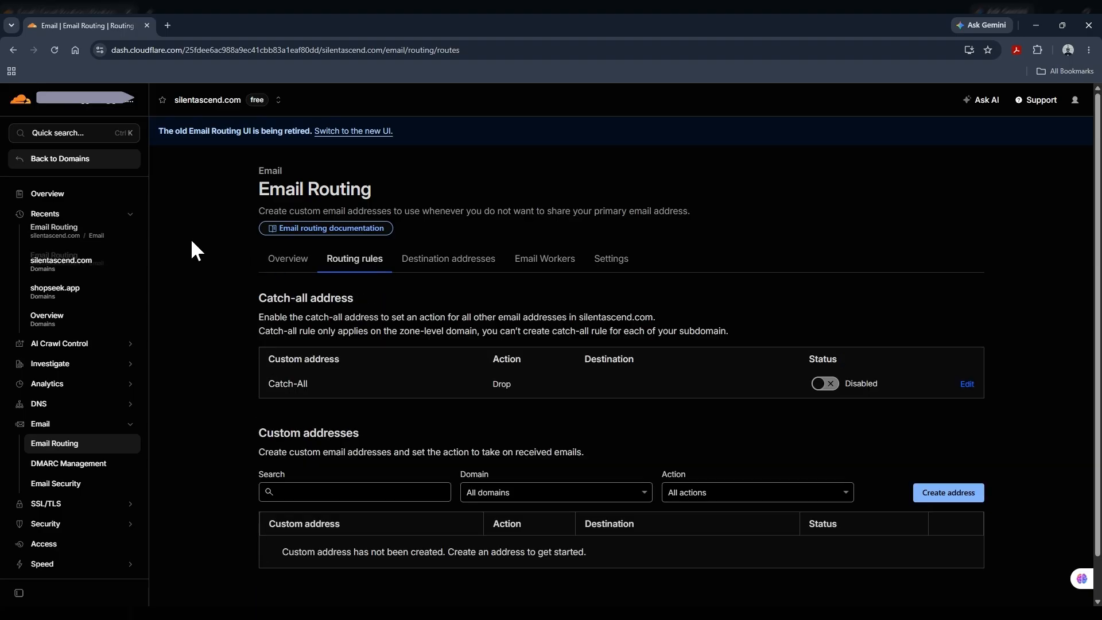
scroll(192, 240, "down", 1)
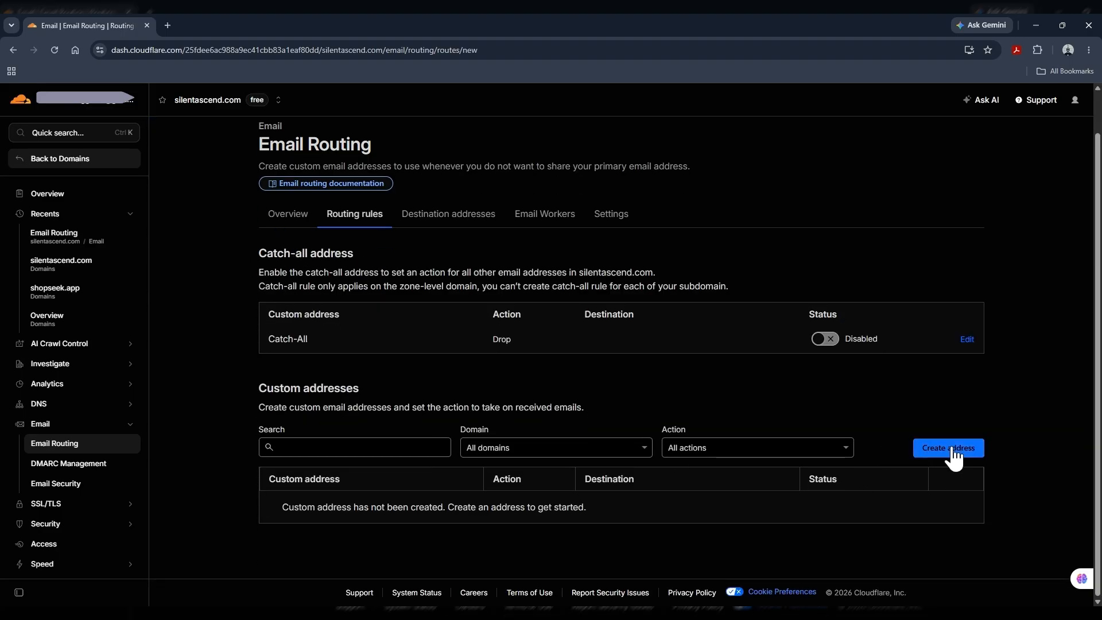
left_click(381, 244)
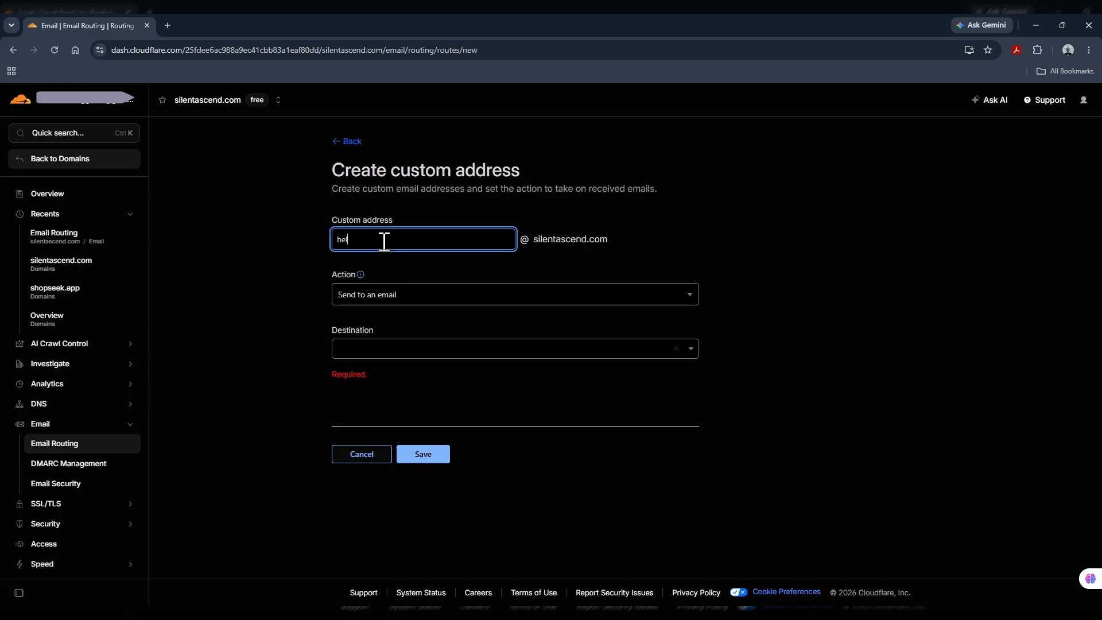
left_click(239, 364)
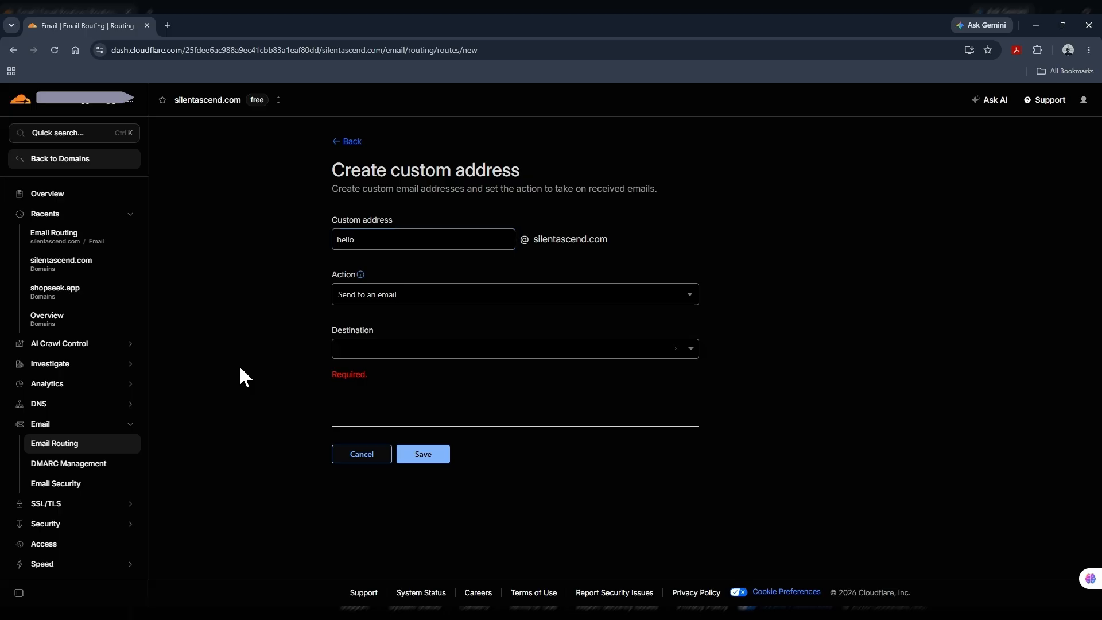
left_click(437, 347)
left_click(454, 348)
left_click(434, 431)
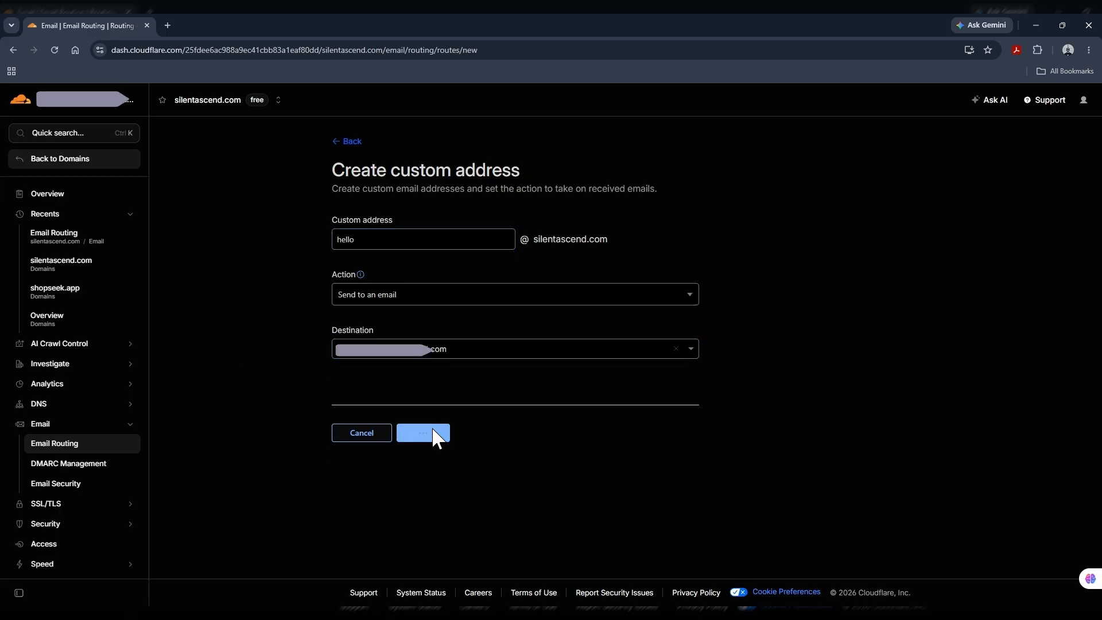
scroll(238, 367, "down", 1)
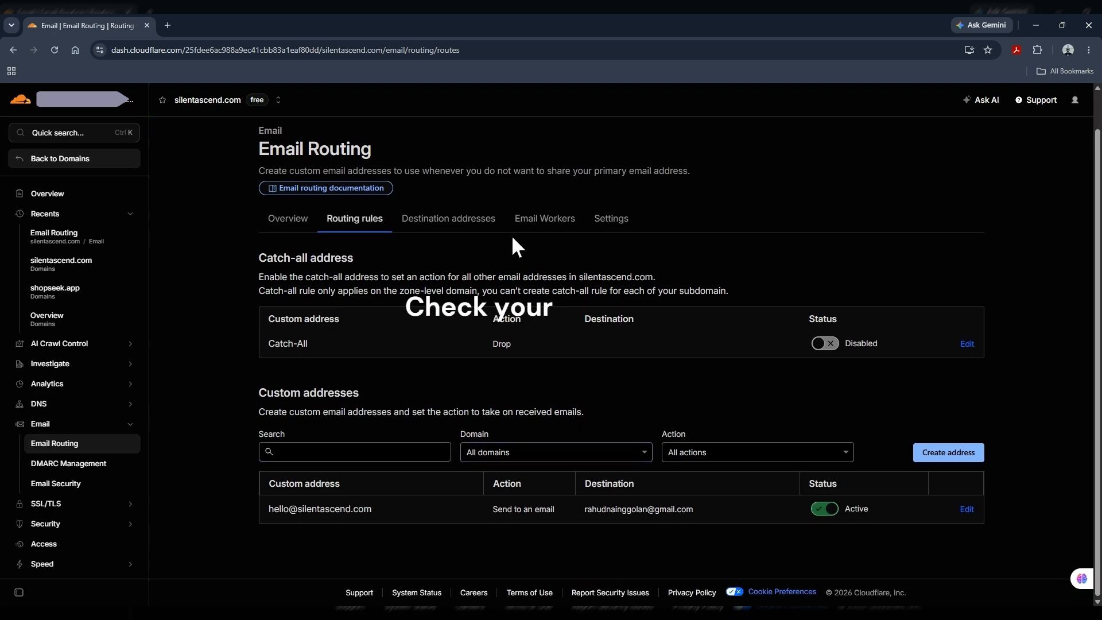
left_click(440, 229)
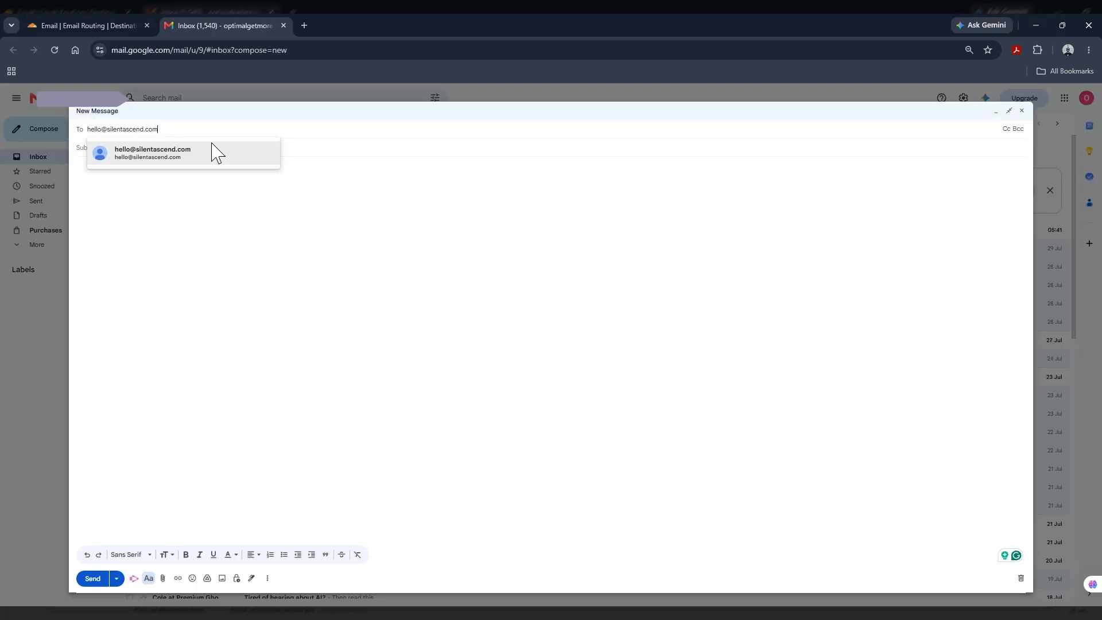
left_click(137, 175)
Step: Send the test message 'hai' and check it arrived via the silentascend.com address
type("hai i am here")
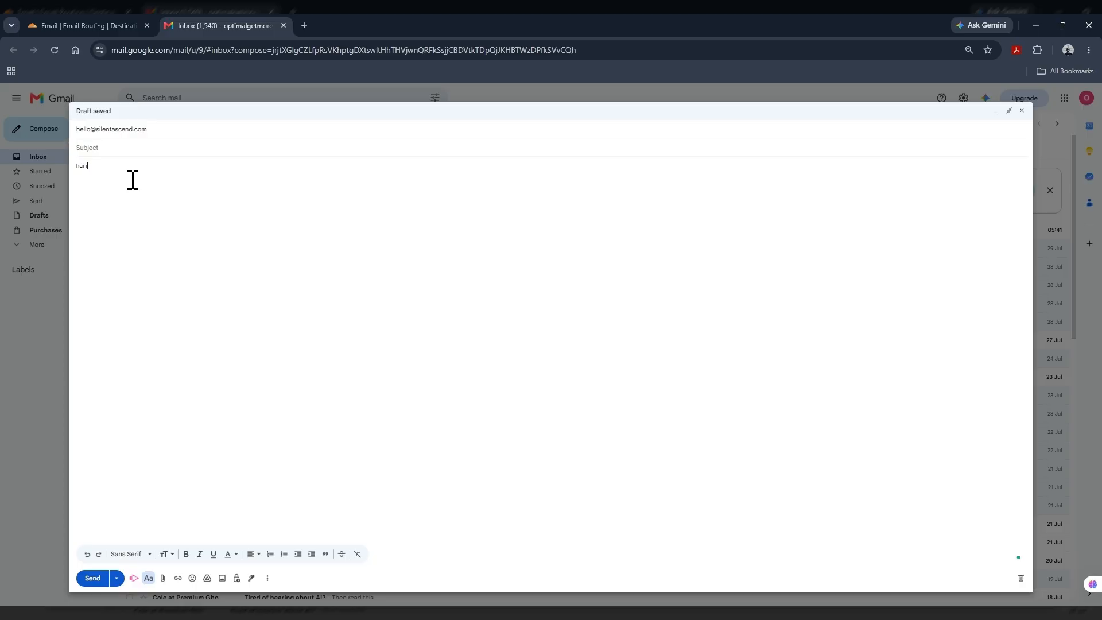
left_click(91, 579)
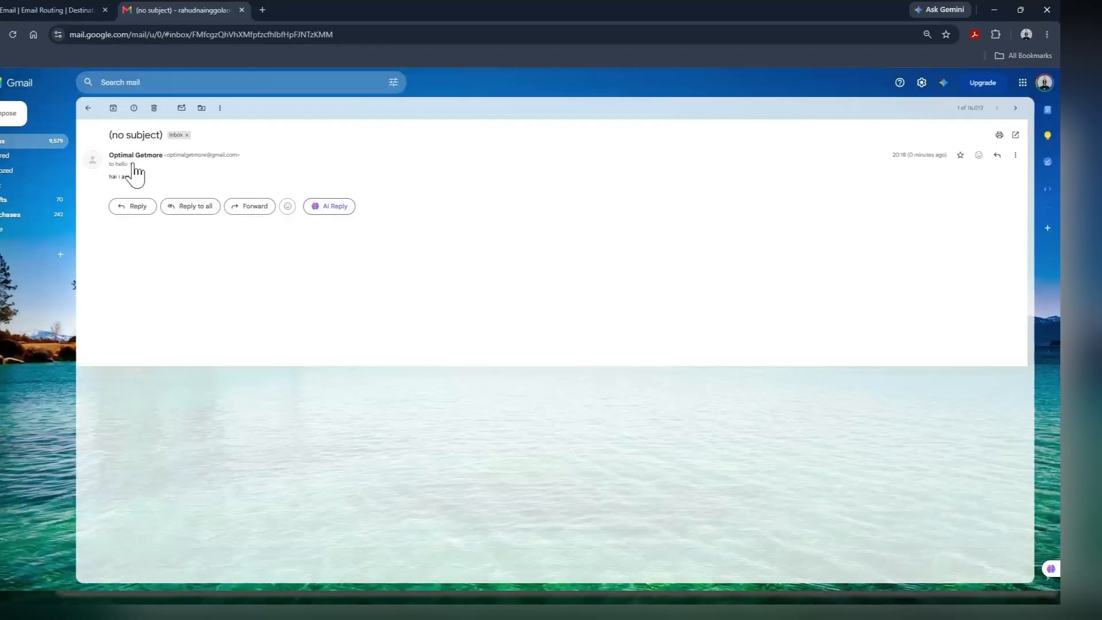
left_click(132, 164)
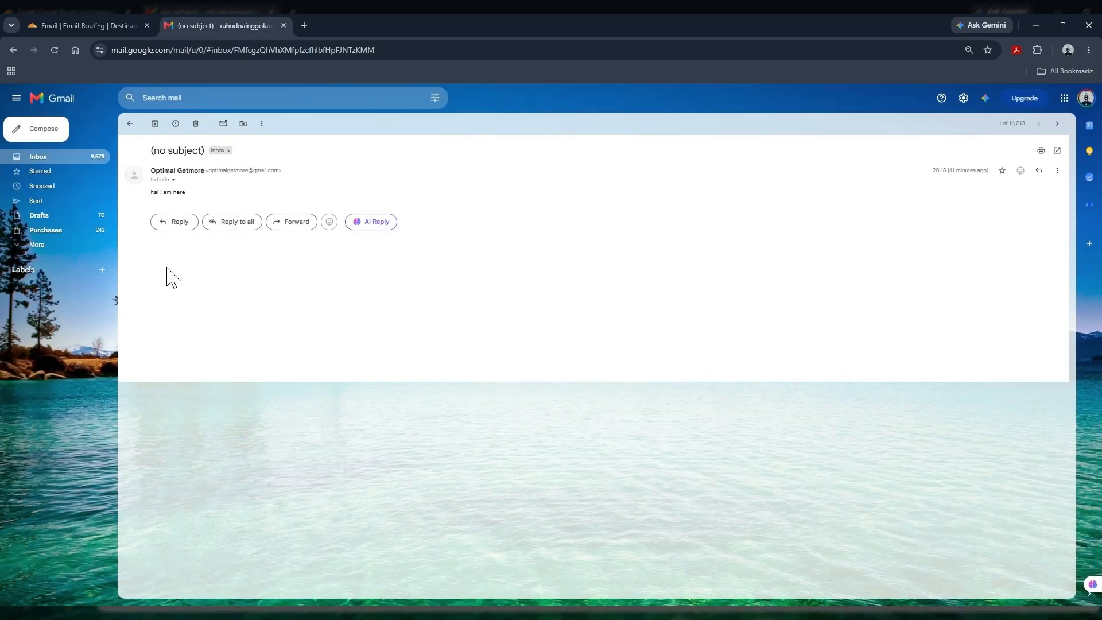
Step: Start a reply and inspect which From addresses Gmail offers
left_click(178, 225)
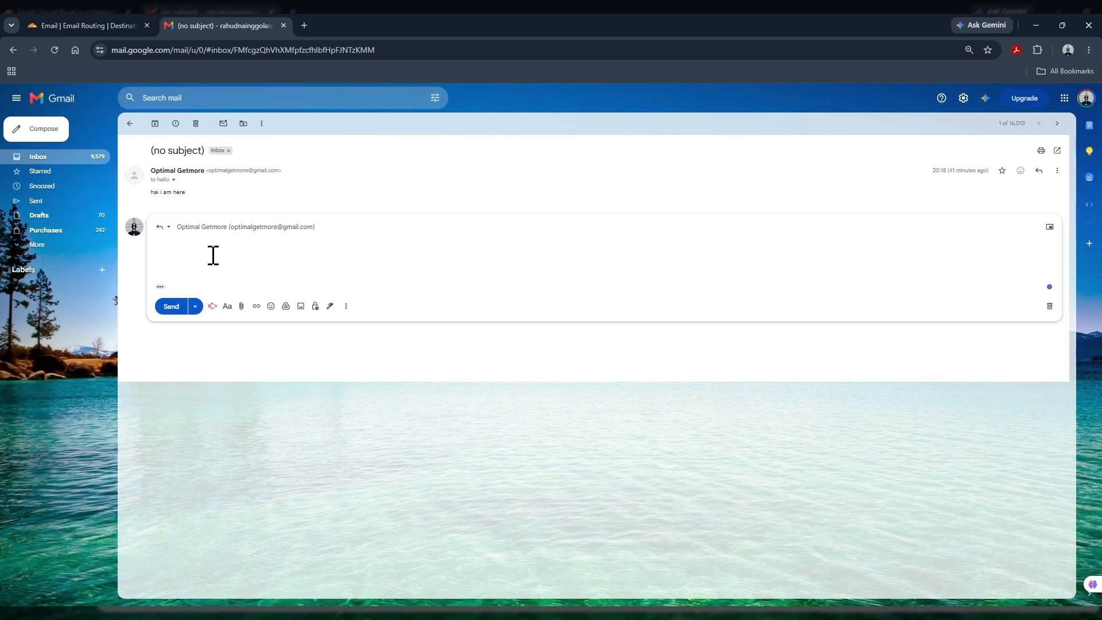
left_click(225, 226)
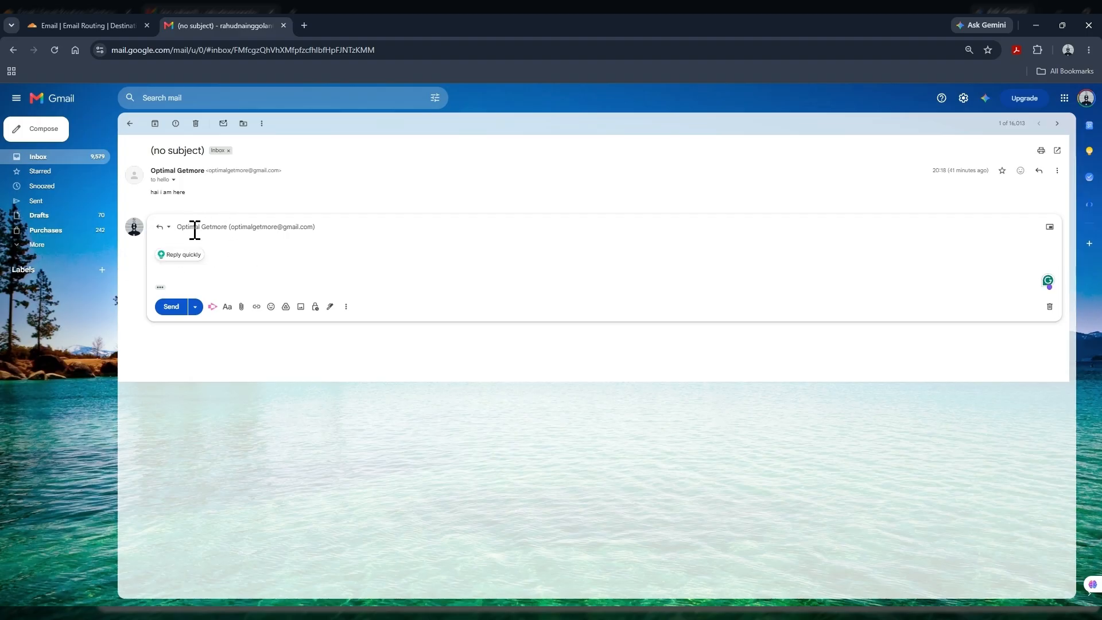
left_click(270, 227)
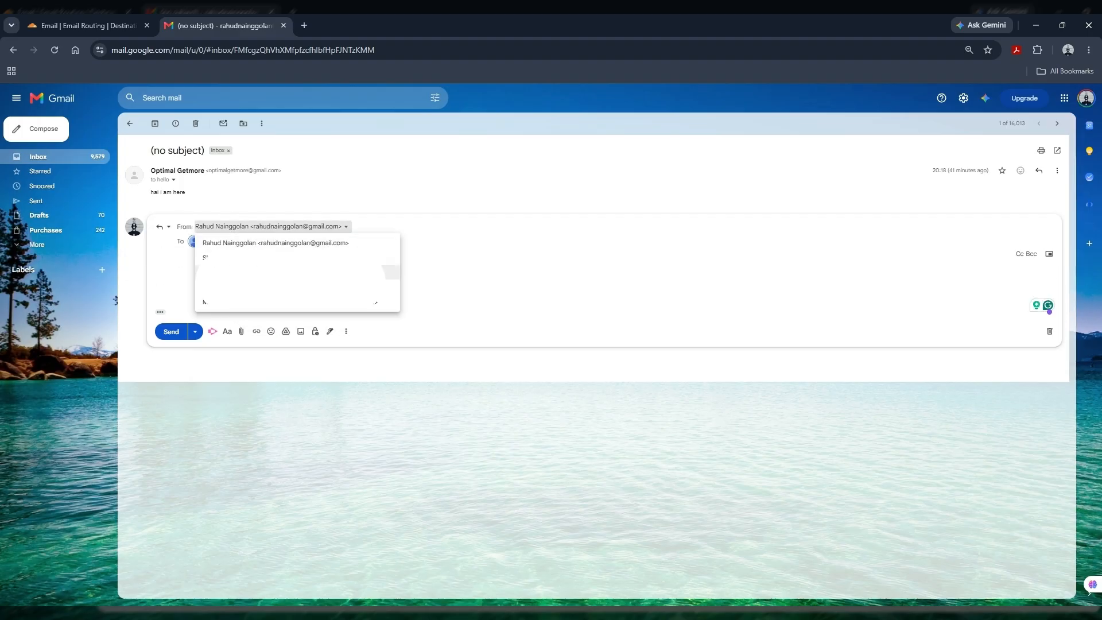
left_click(175, 278)
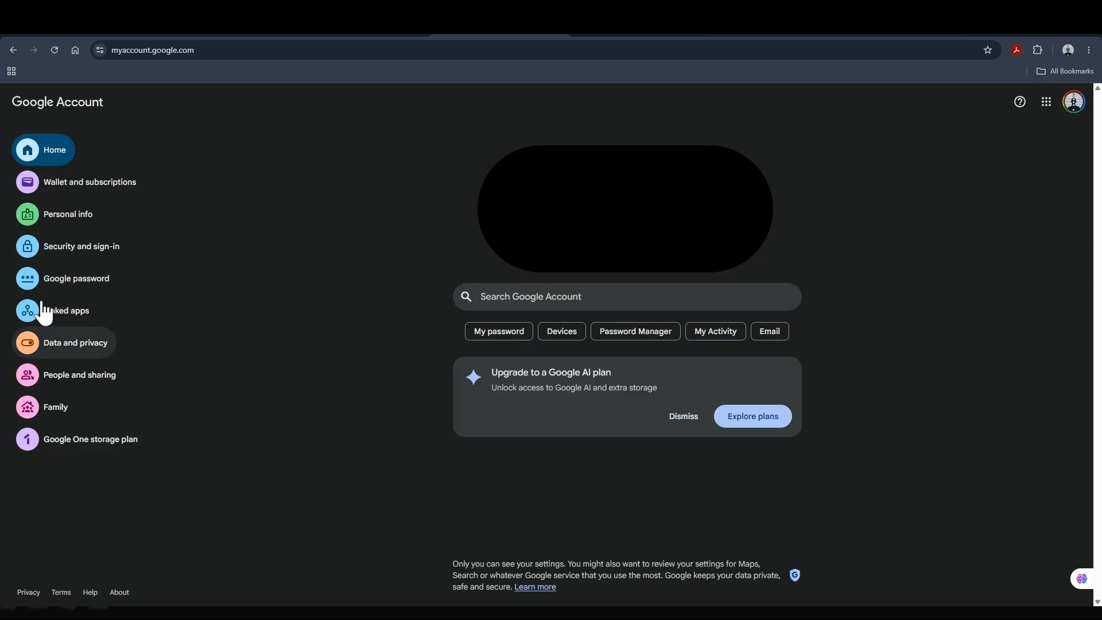
Step: Search Google Account security settings for 'app passwords'
left_click(89, 246)
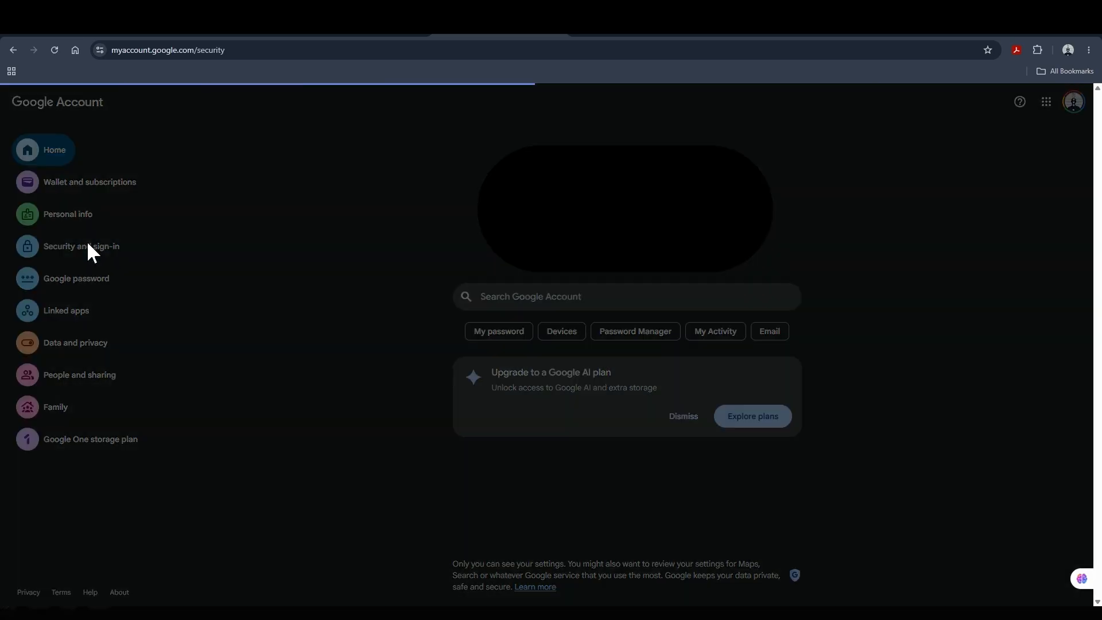
scroll(335, 296, "down", 2)
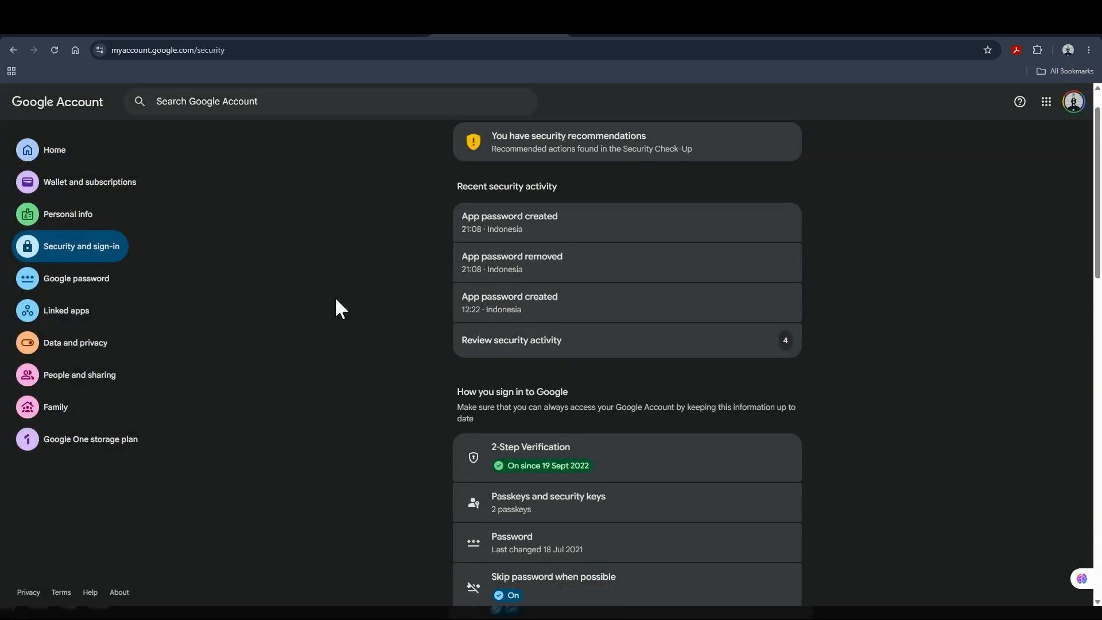
scroll(238, 356, "up", 2)
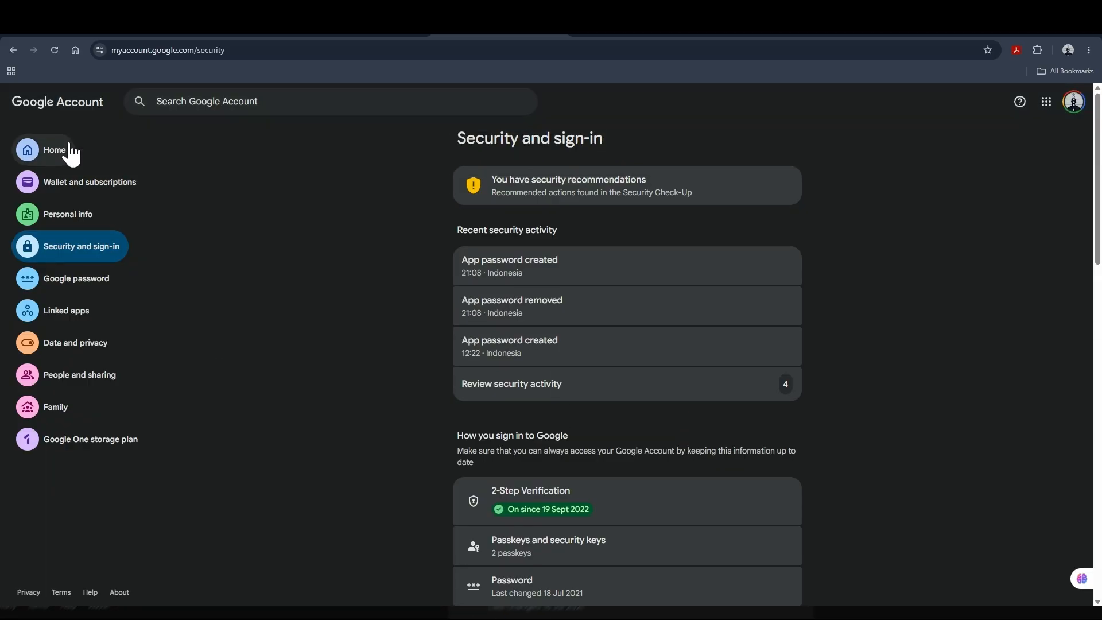
left_click(237, 95)
type("app passwords")
key("Return")
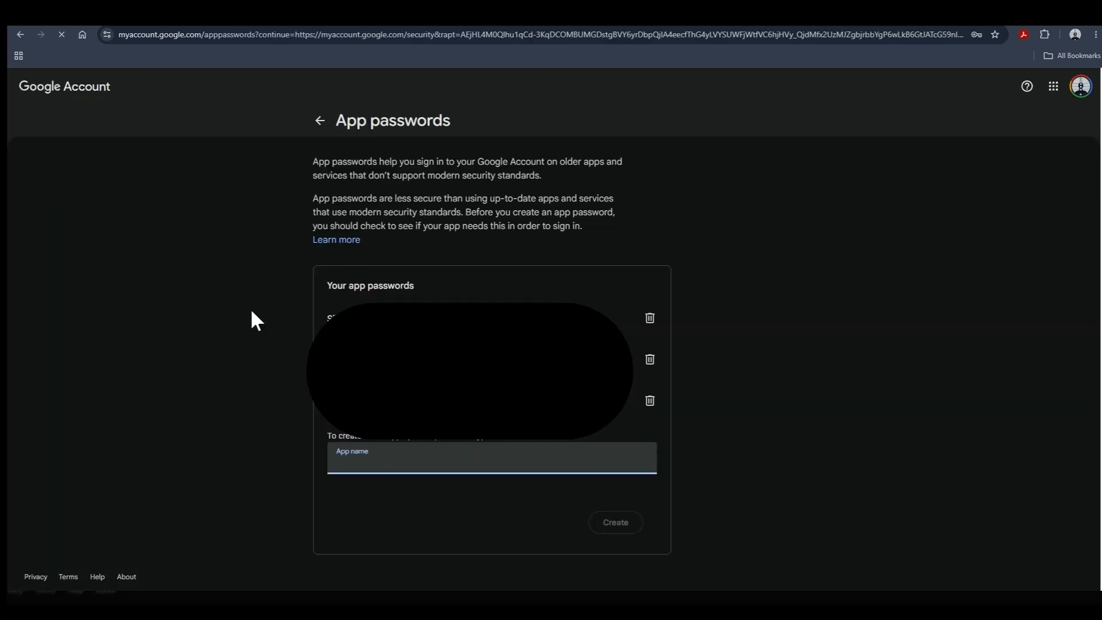
Step: Create an app password named 'costum domain smtp' and copy the generated password
type("costum")
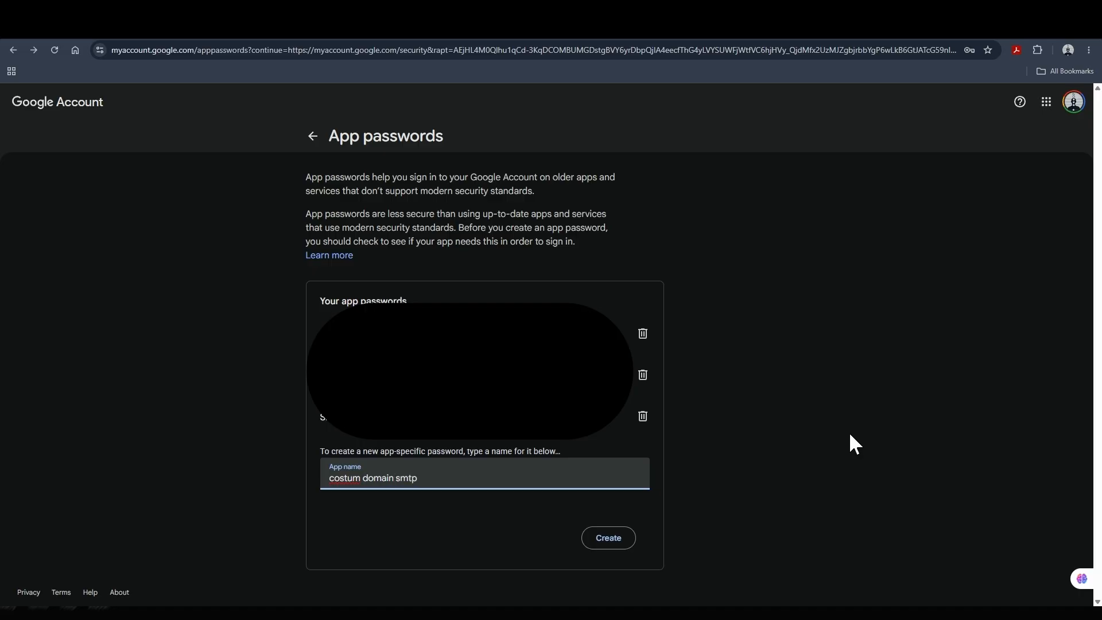
type(" domain smtp")
left_click(620, 542)
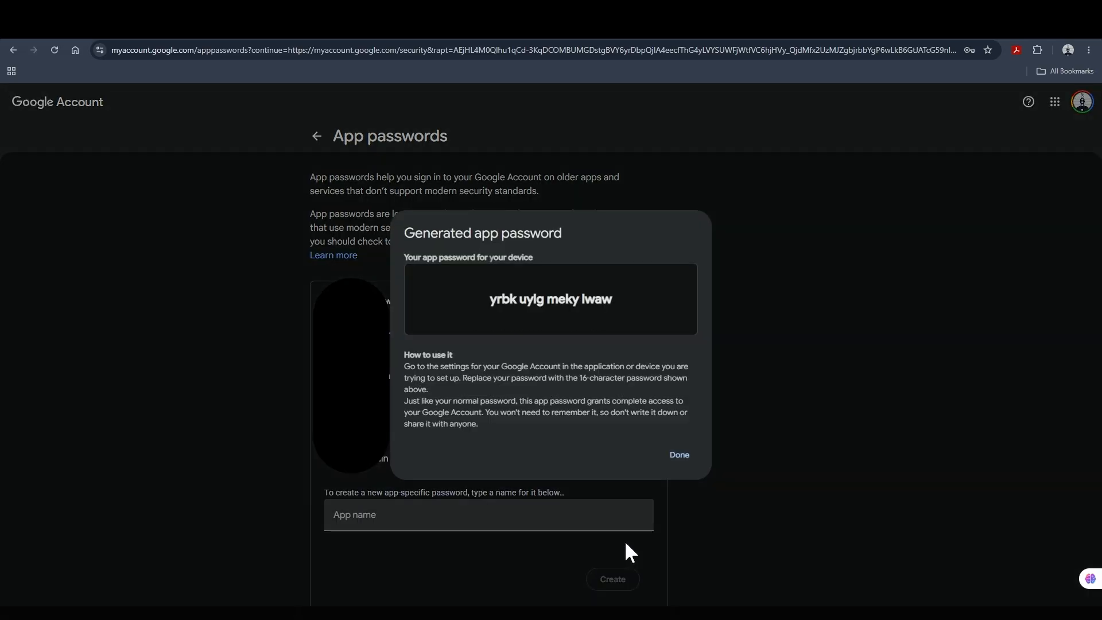
triple_click(561, 297)
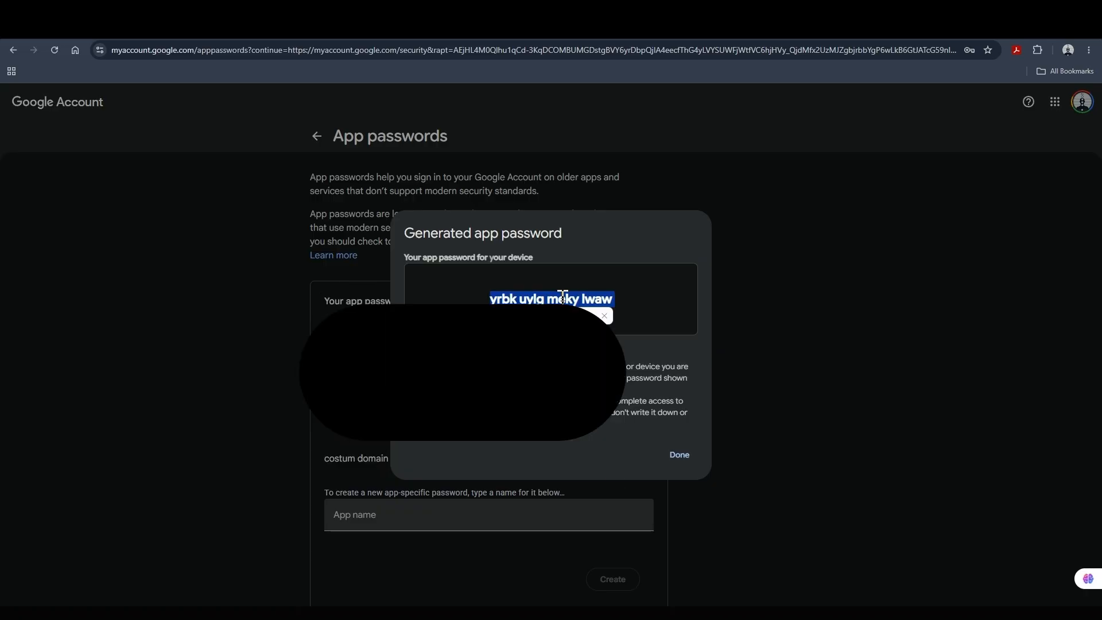
left_click(534, 316)
left_click(680, 455)
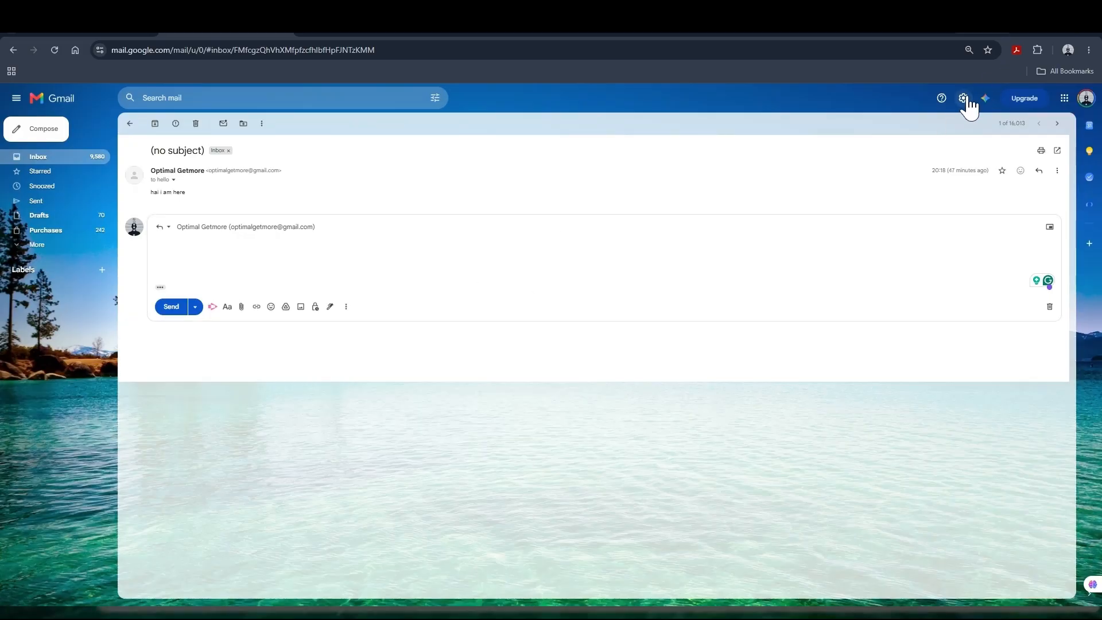
Step: In Gmail's Accounts and Import settings, add another address with sender name 'Hello'
left_click(968, 99)
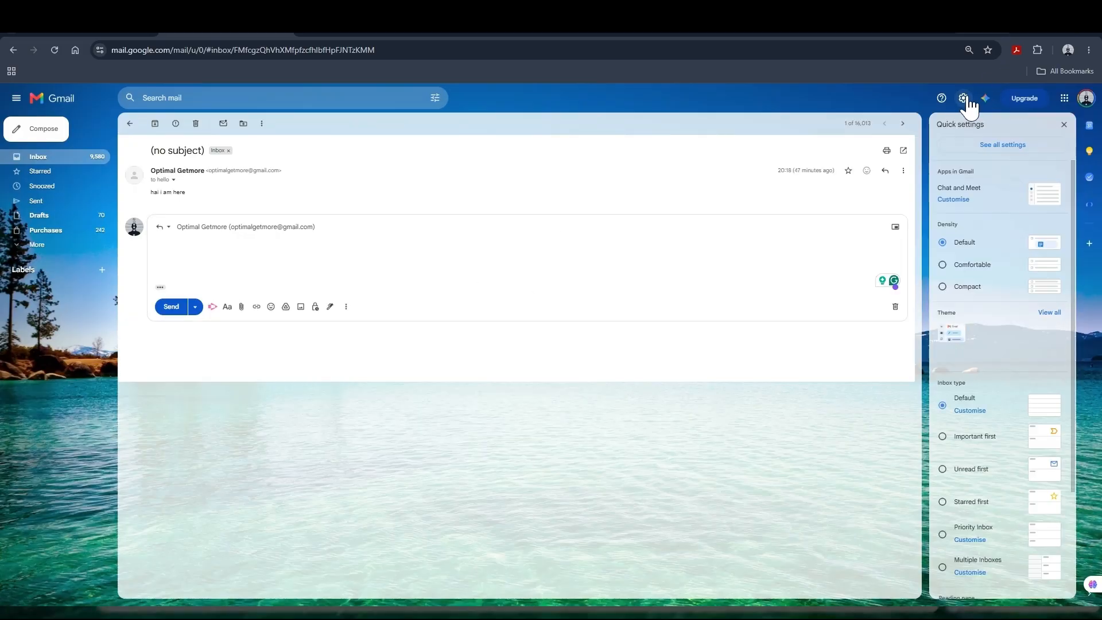
left_click(1013, 147)
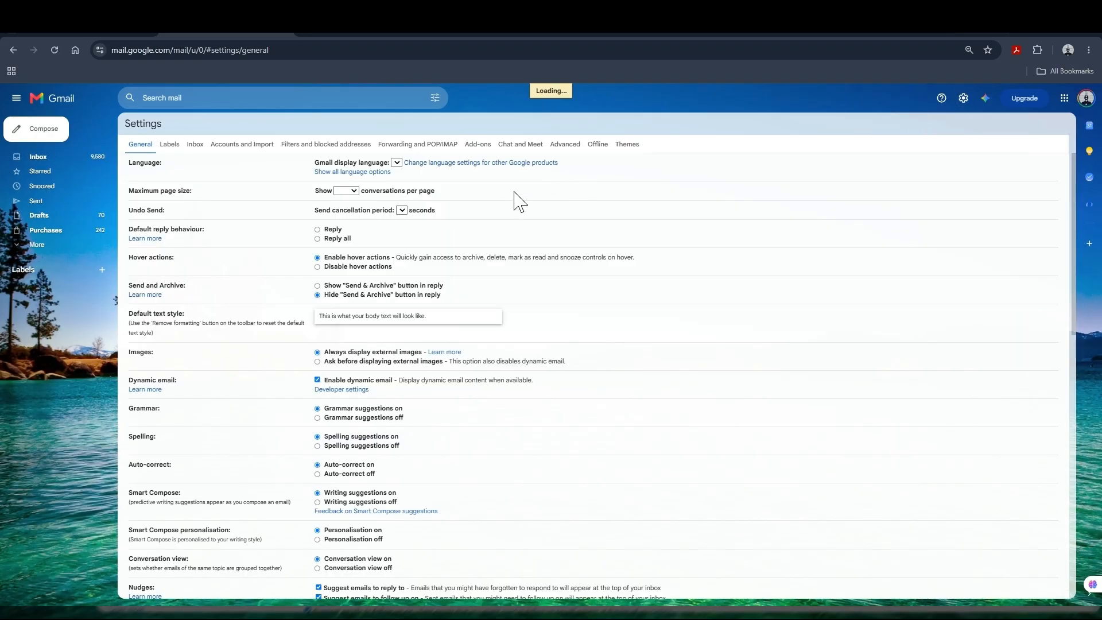
left_click(260, 144)
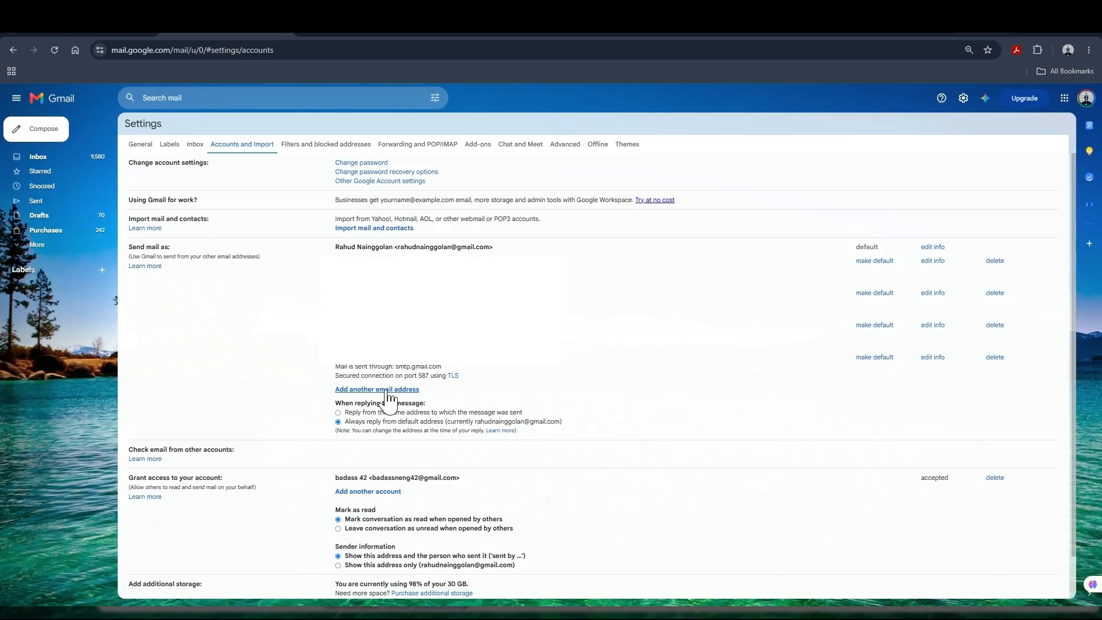
left_click(362, 390)
type("Hello")
left_click(446, 169)
Step: Fill in the silentascend.com address and set the SMTP server to smtp.gmail.com
left_click(461, 209)
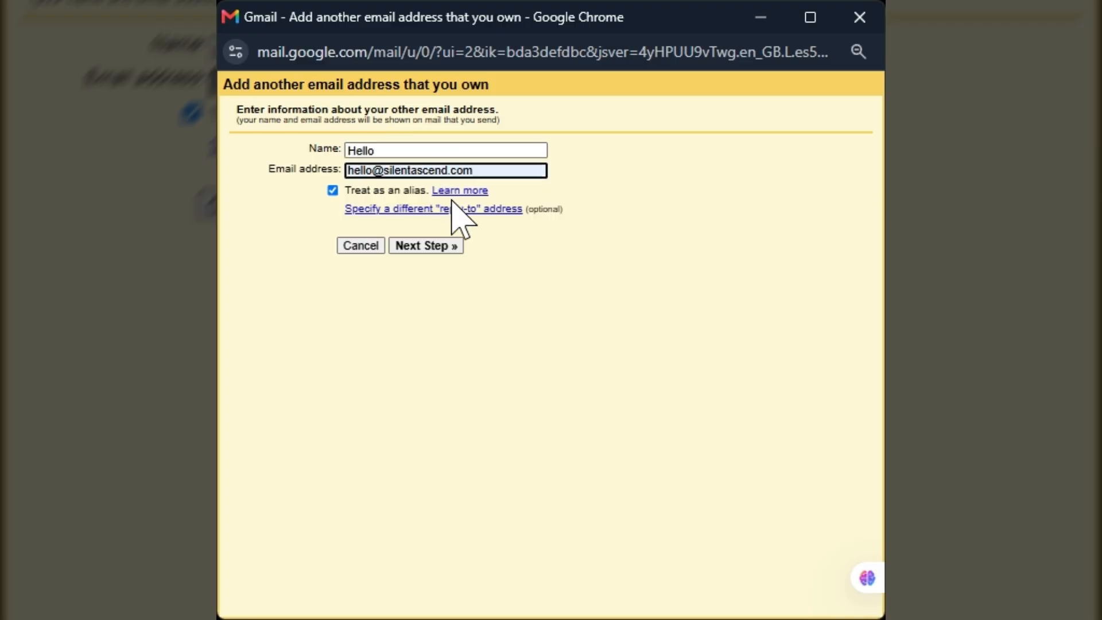
left_click(618, 209)
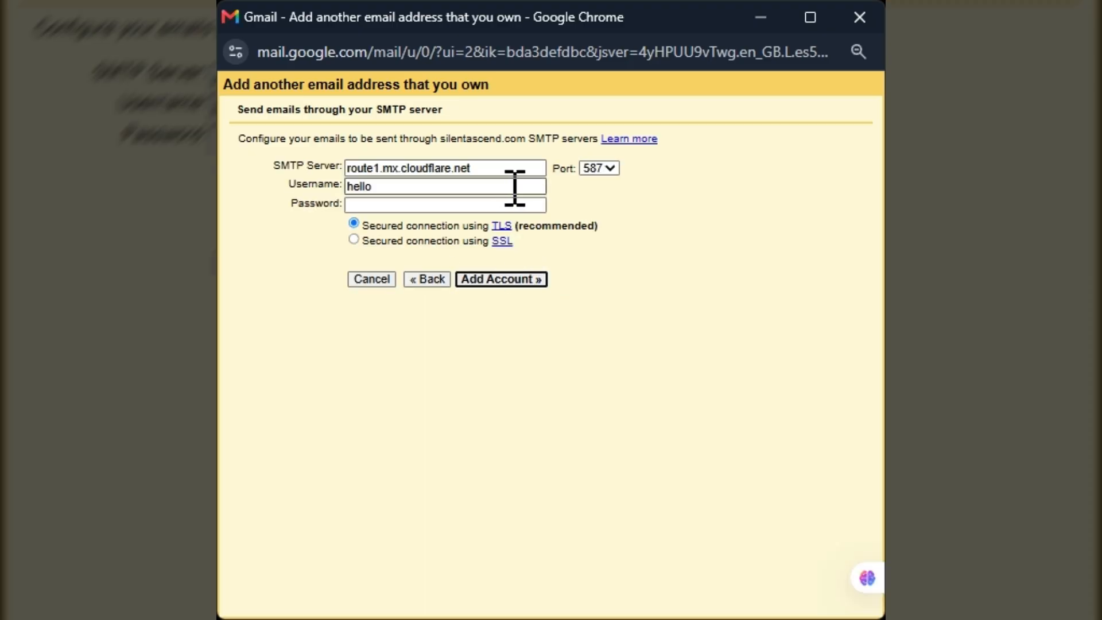
triple_click(454, 169)
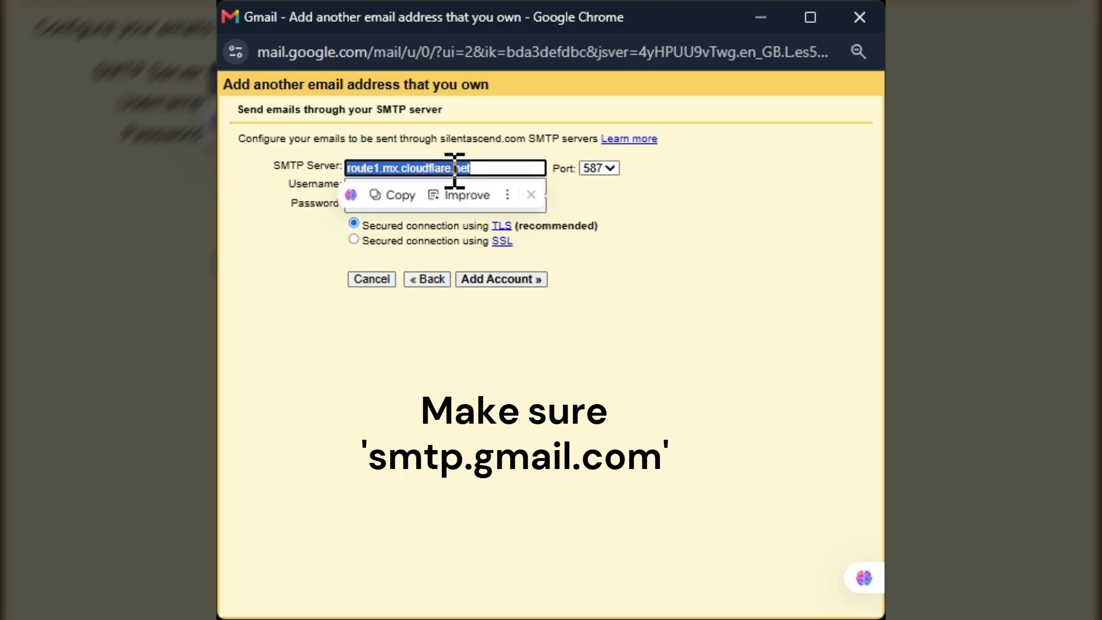
key("BackSpace")
type("smtp.gmail.com")
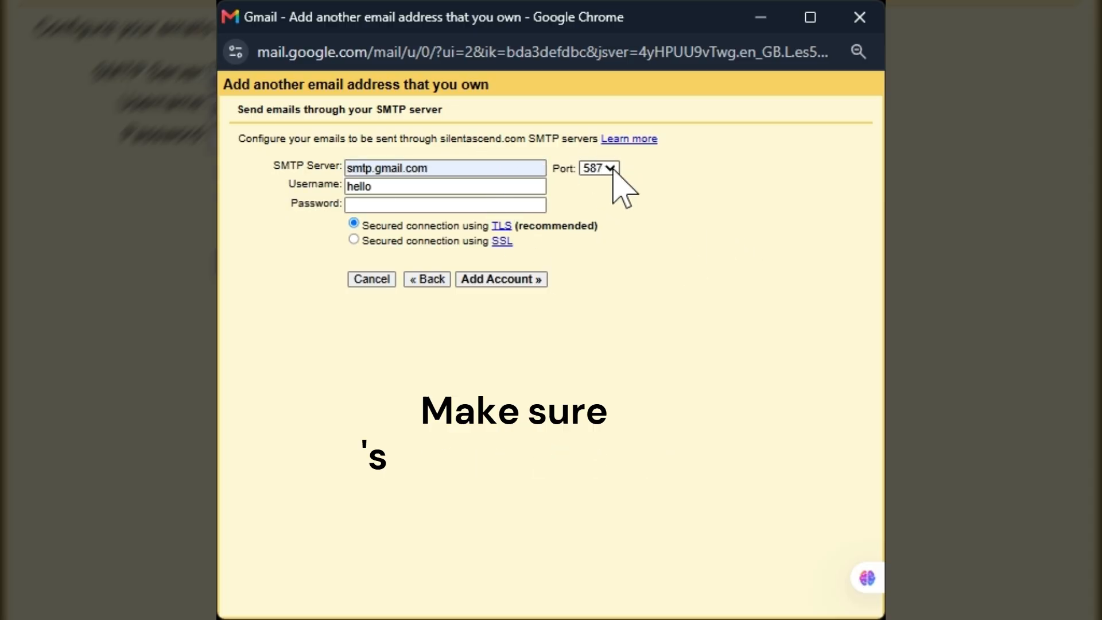
key("Tab")
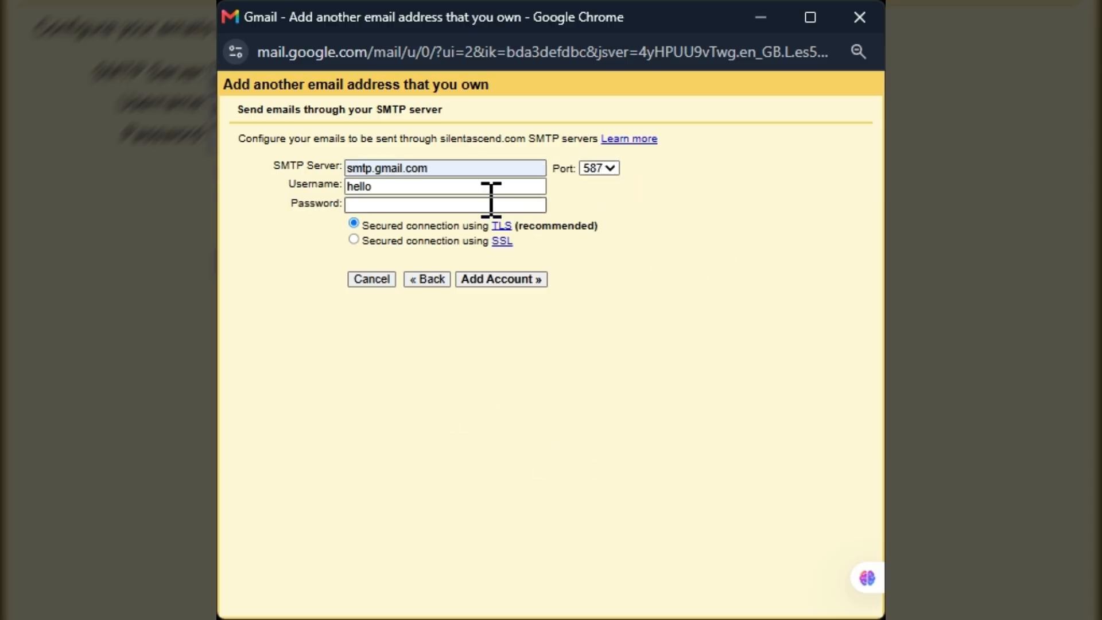
Step: Set the SMTP username to your Gmail address, paste the app password, and add the account
left_click(485, 186)
key("BackSpace")
key("BackSpace")
key("BackSpace")
key("BackSpace")
key("BackSpace")
left_click(529, 260)
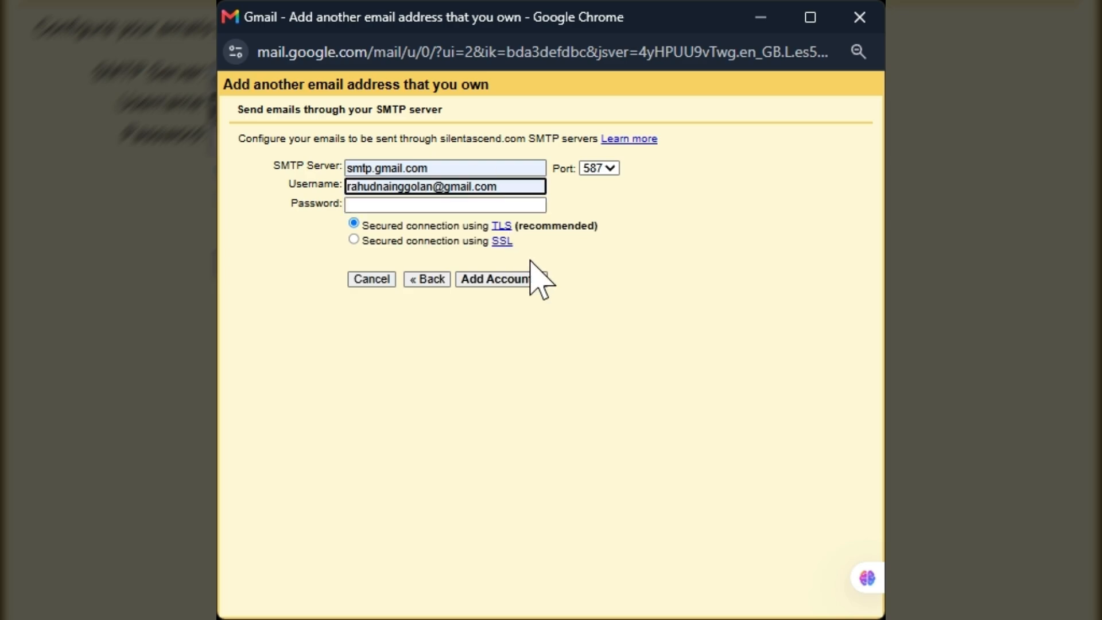
left_click(450, 206)
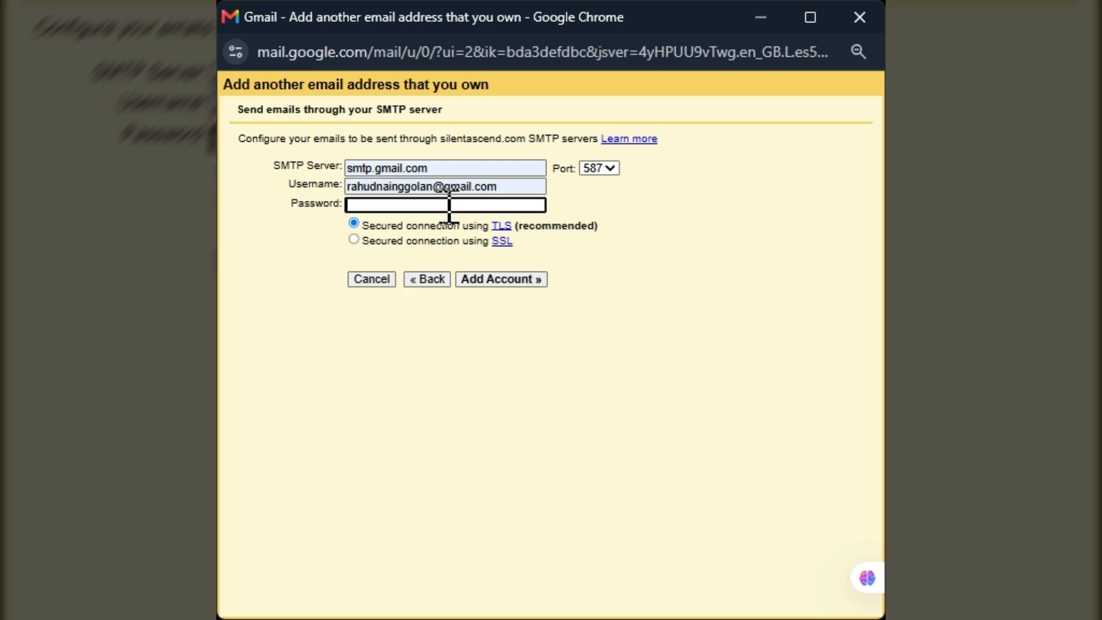
key("ctrl+v")
left_click(499, 356)
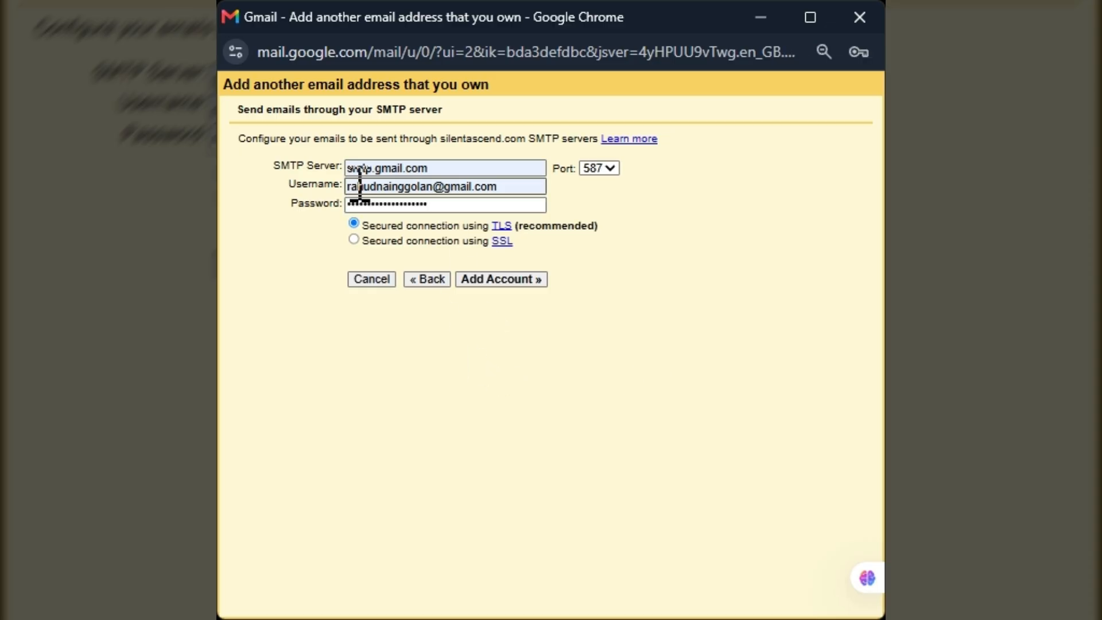
left_click(521, 279)
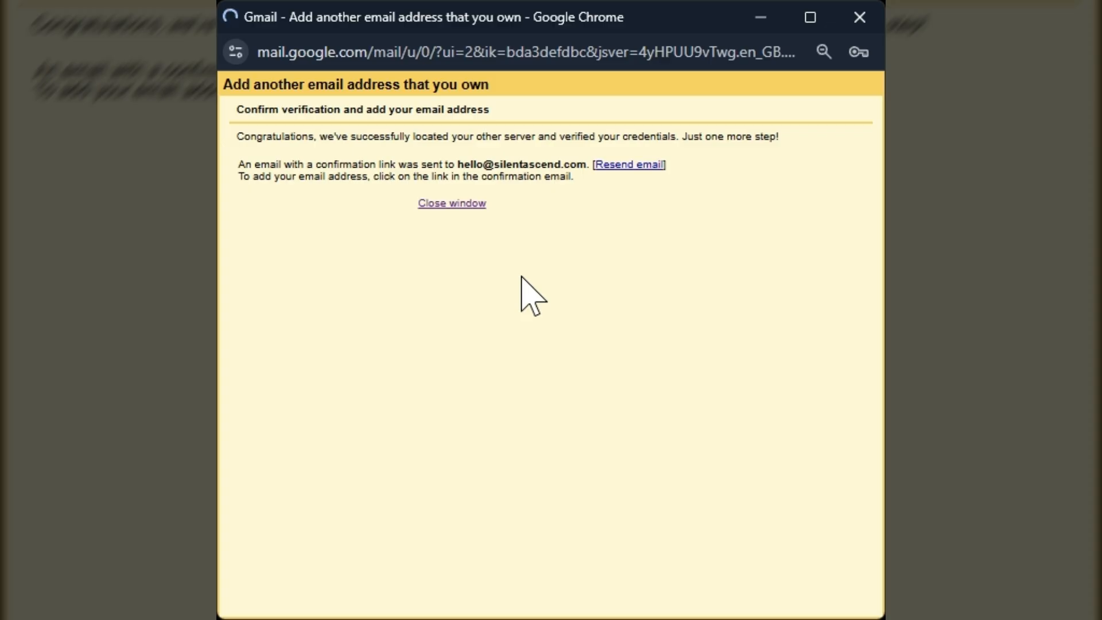
Step: Confirm sending mail as the silentascend.com address via the verification link
left_click(451, 203)
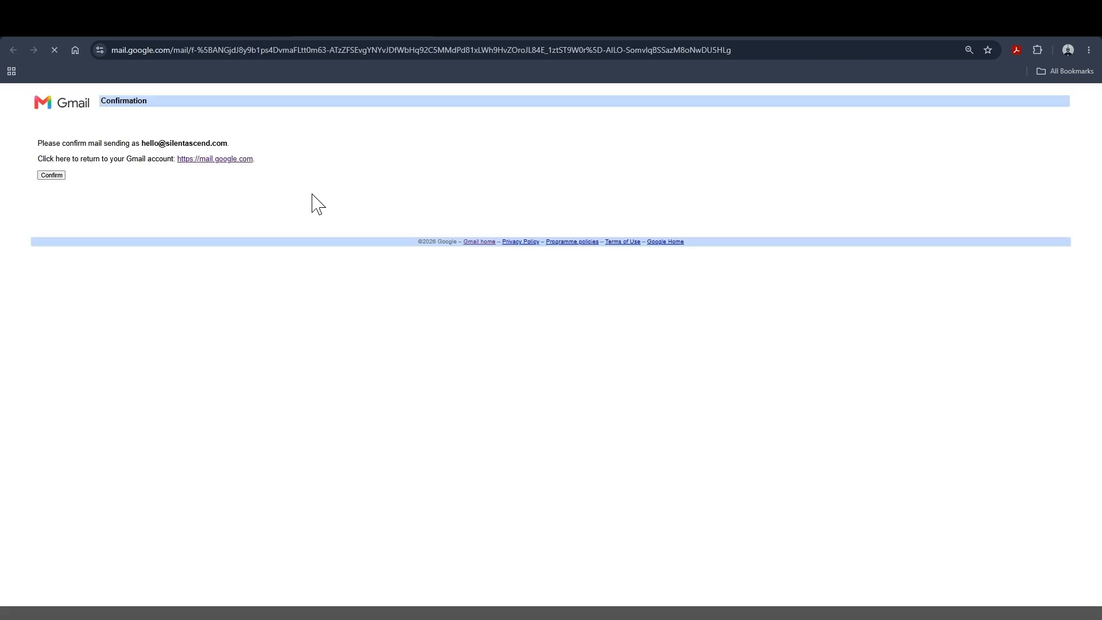
left_click(52, 175)
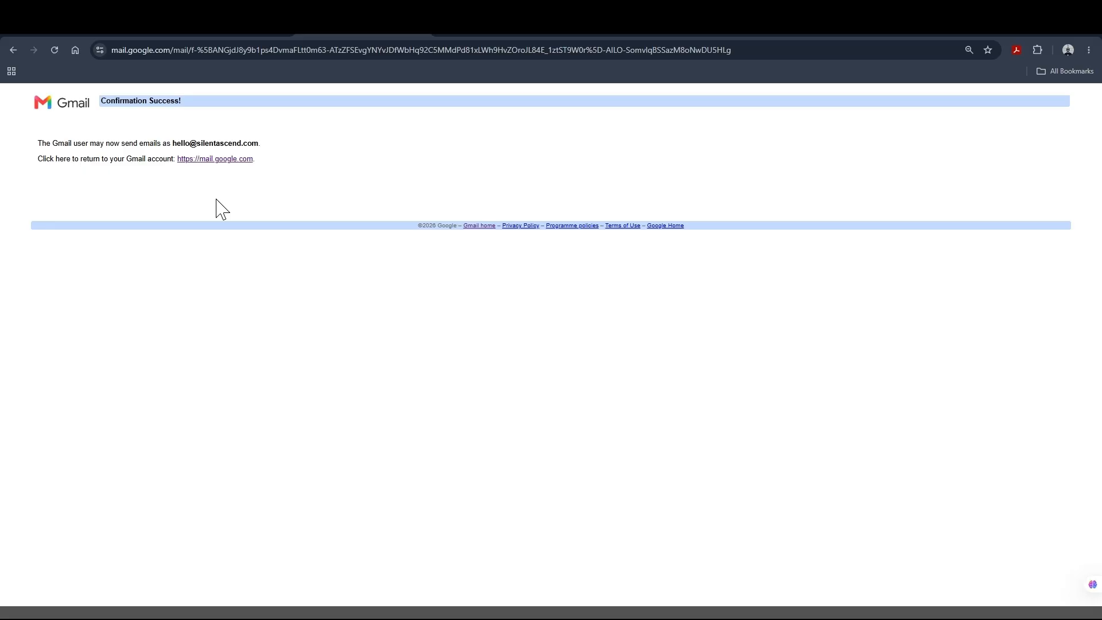
left_click(221, 161)
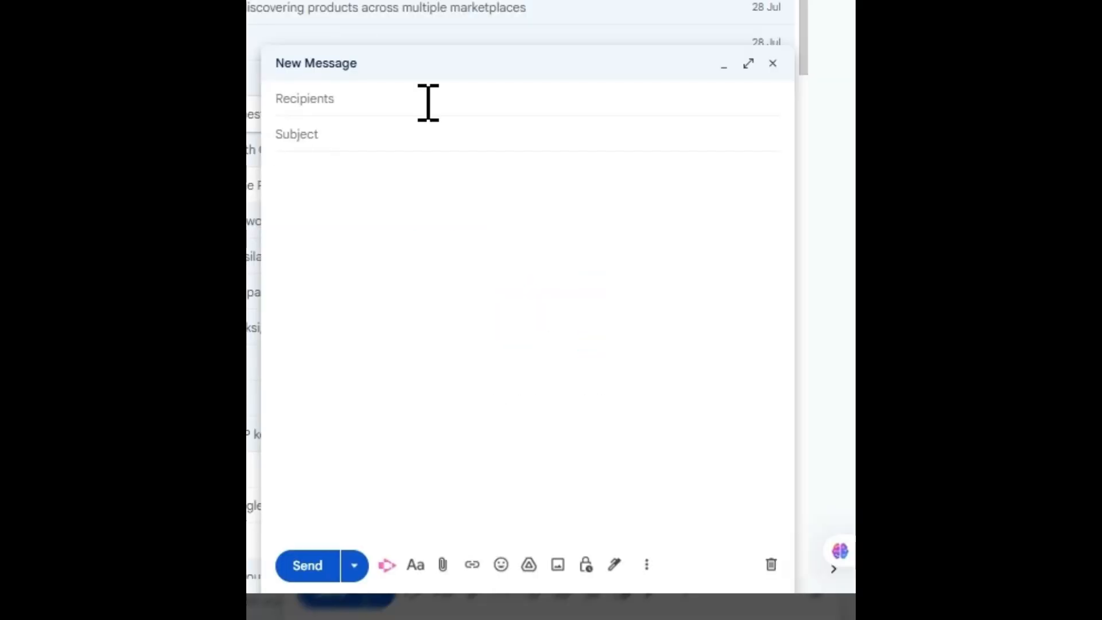
Step: Send a test message 'hello bro i am new' to the silentascend.com address
left_click(281, 117)
type("hel")
left_click(425, 146)
left_click(407, 207)
type("hello bro i am new")
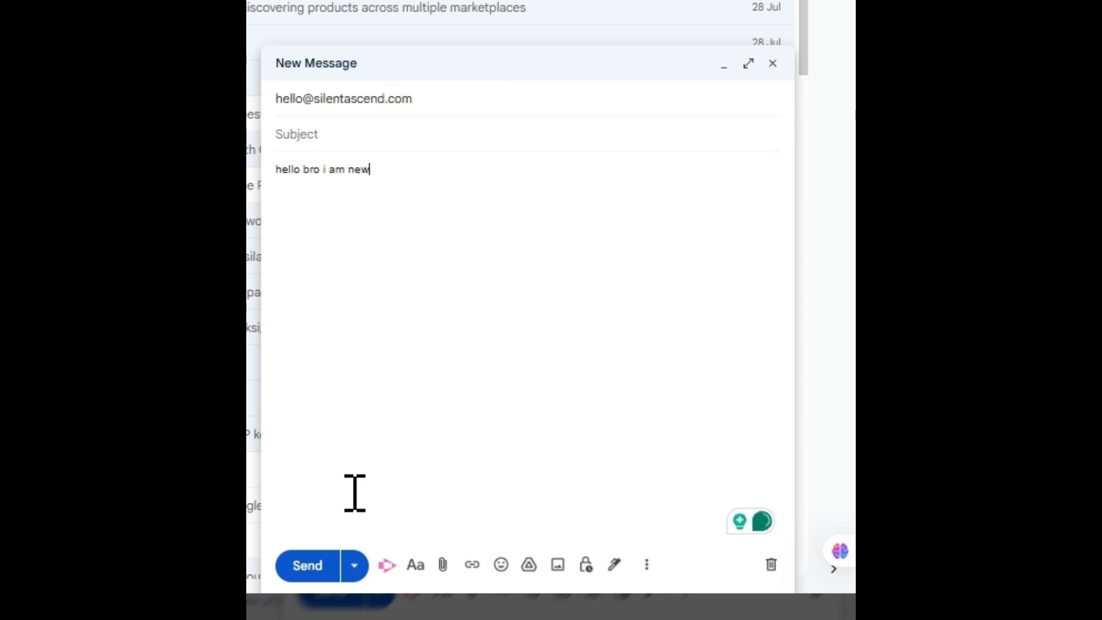
left_click(307, 565)
Step: Send 'Whats up bro' from the Hello alias and confirm the sender shows via gmail.com
left_click(606, 89)
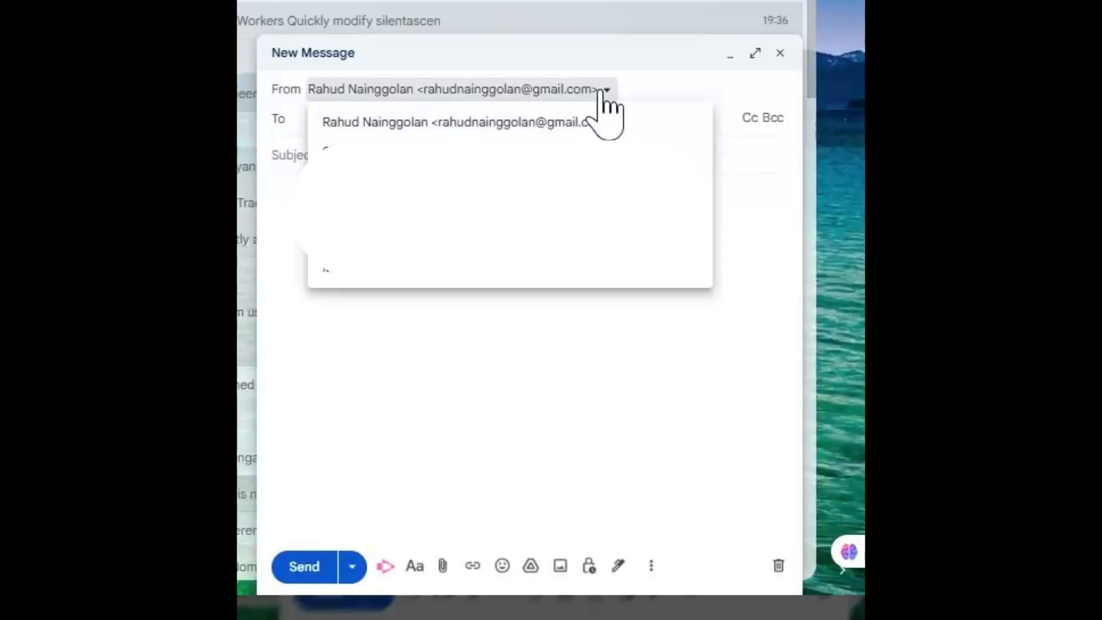
left_click(424, 276)
left_click(408, 120)
type("op")
key("Return")
left_click(272, 161)
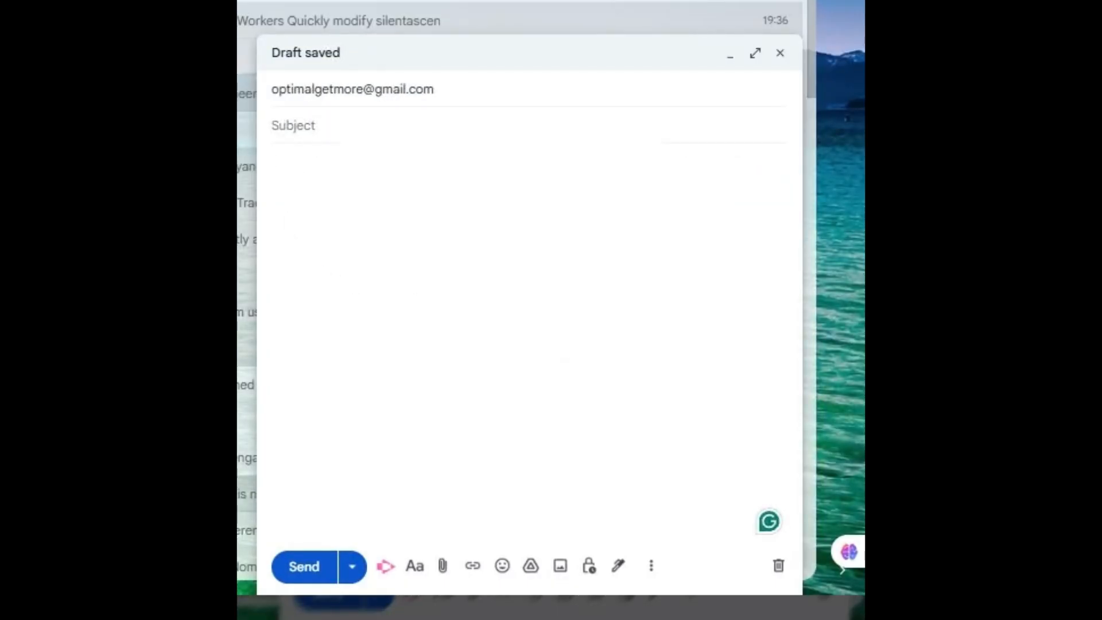
type("Whats up bro")
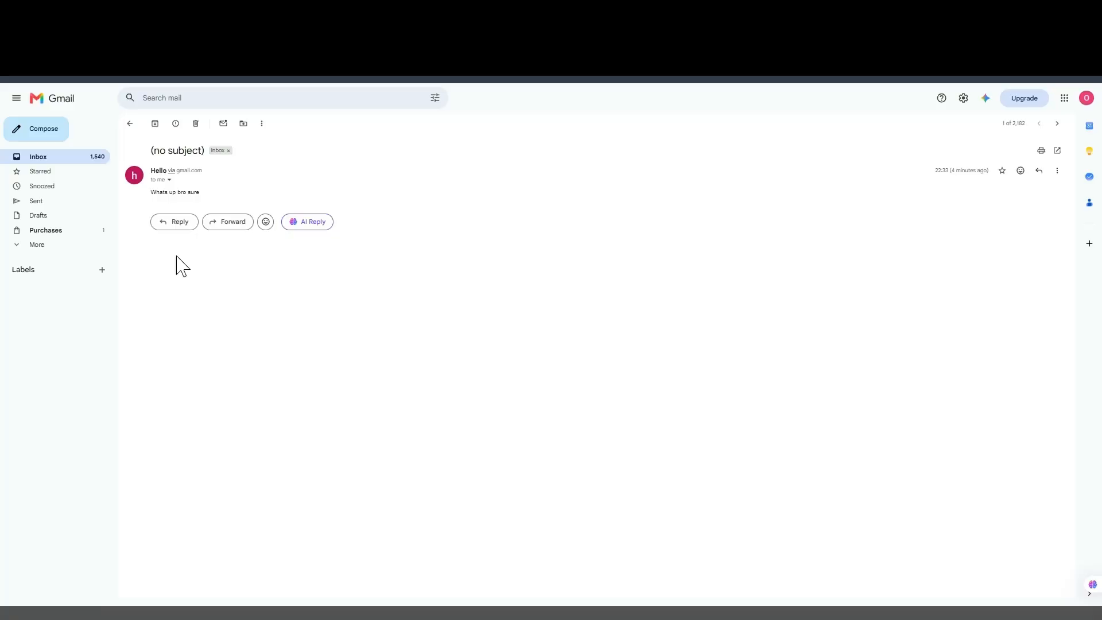
left_click(169, 180)
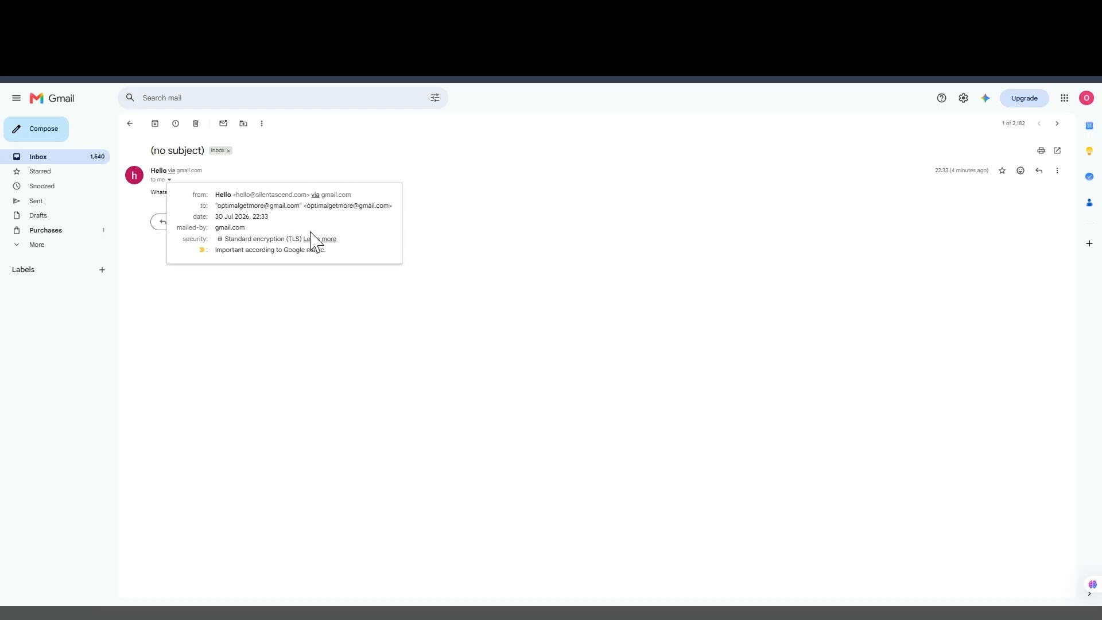
left_click(320, 310)
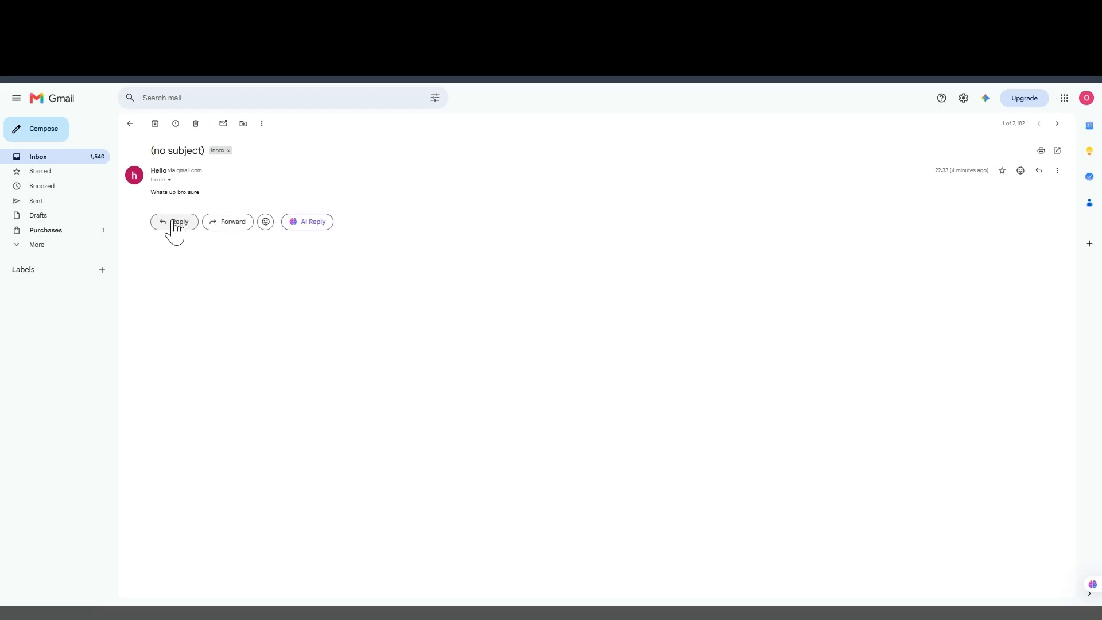